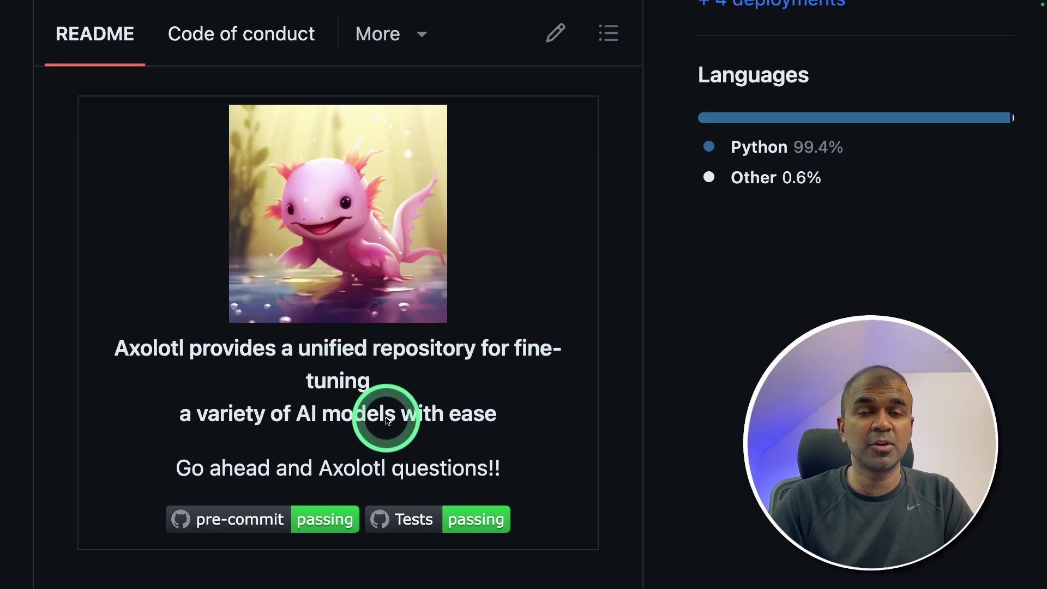
Step: Review the Axolotl README's supported models table and its feature list covering fine-tuning methods and dataset formats
{"action": "scroll", "coordinate": [386, 421], "scroll_direction": "down", "scroll_amount": 10}
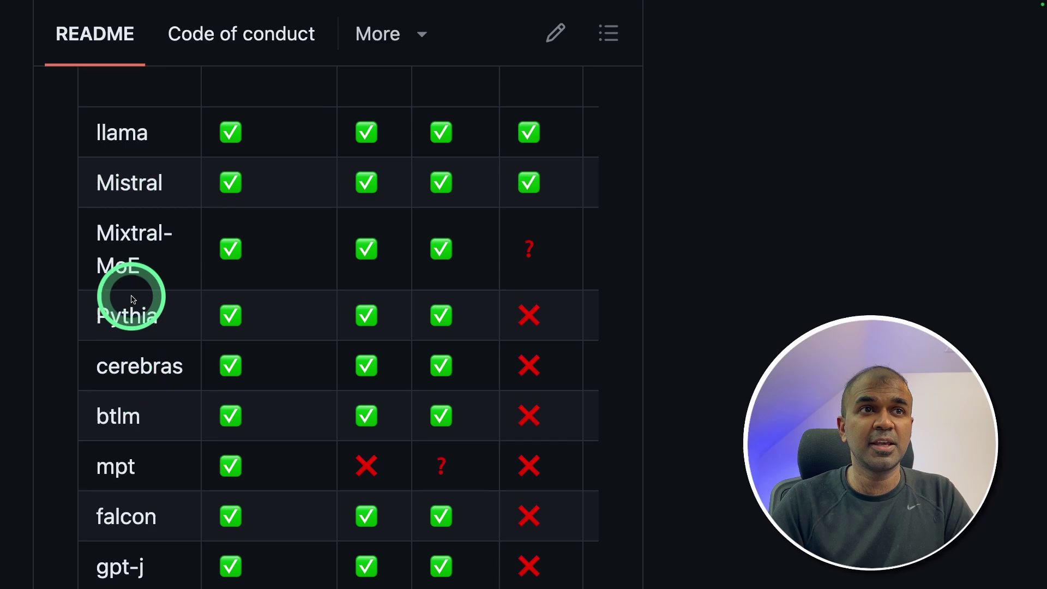
{"action": "double_click", "coordinate": [126, 186]}
{"action": "double_click", "coordinate": [125, 233]}
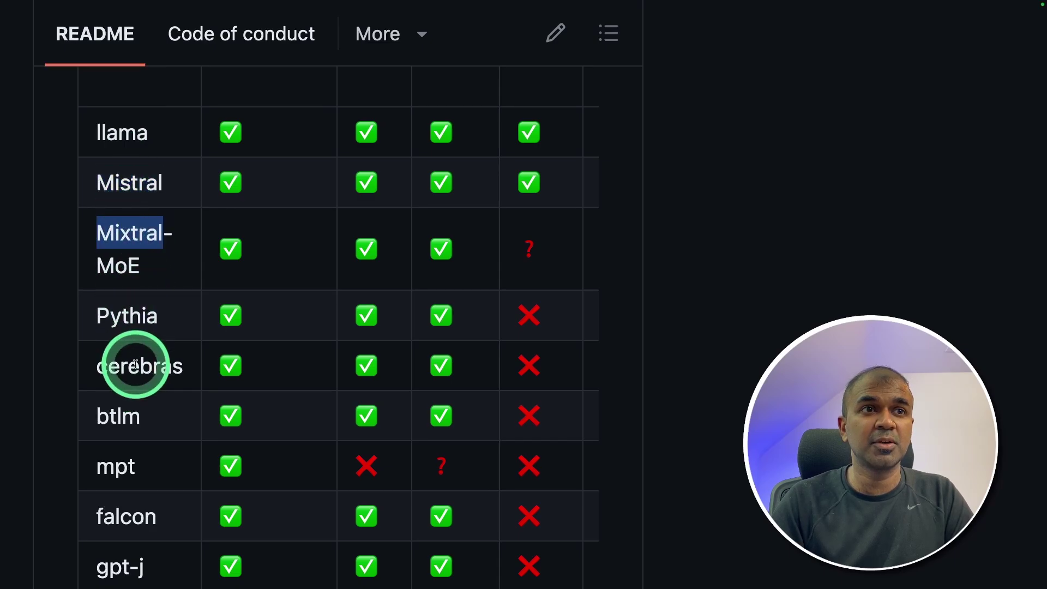
{"action": "scroll", "coordinate": [134, 377], "scroll_direction": "down", "scroll_amount": 2}
{"action": "double_click", "coordinate": [125, 400]}
{"action": "double_click", "coordinate": [112, 545]}
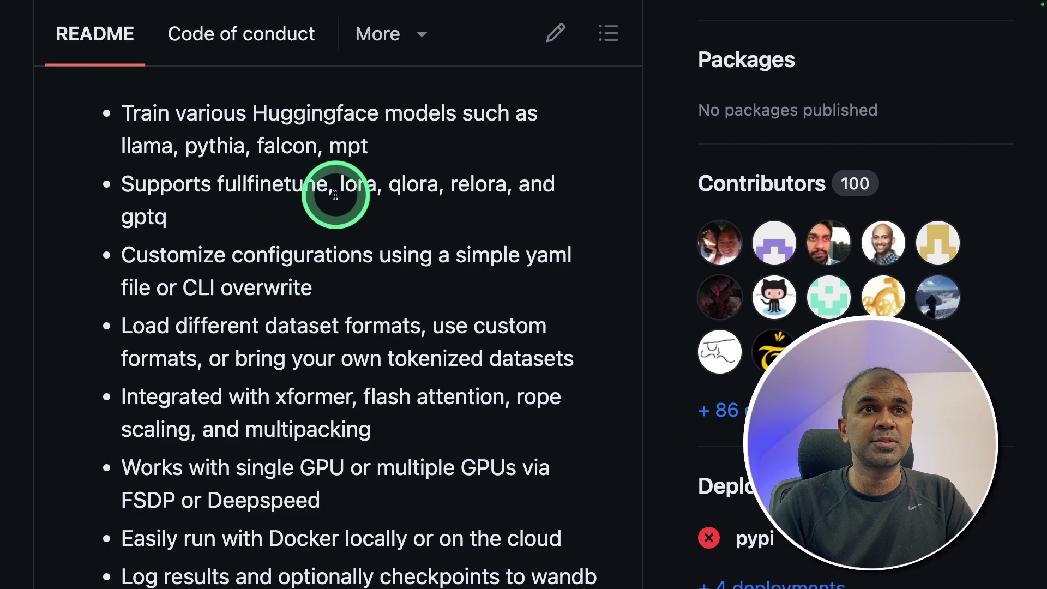
{"action": "double_click", "coordinate": [350, 188]}
{"action": "double_click", "coordinate": [415, 185]}
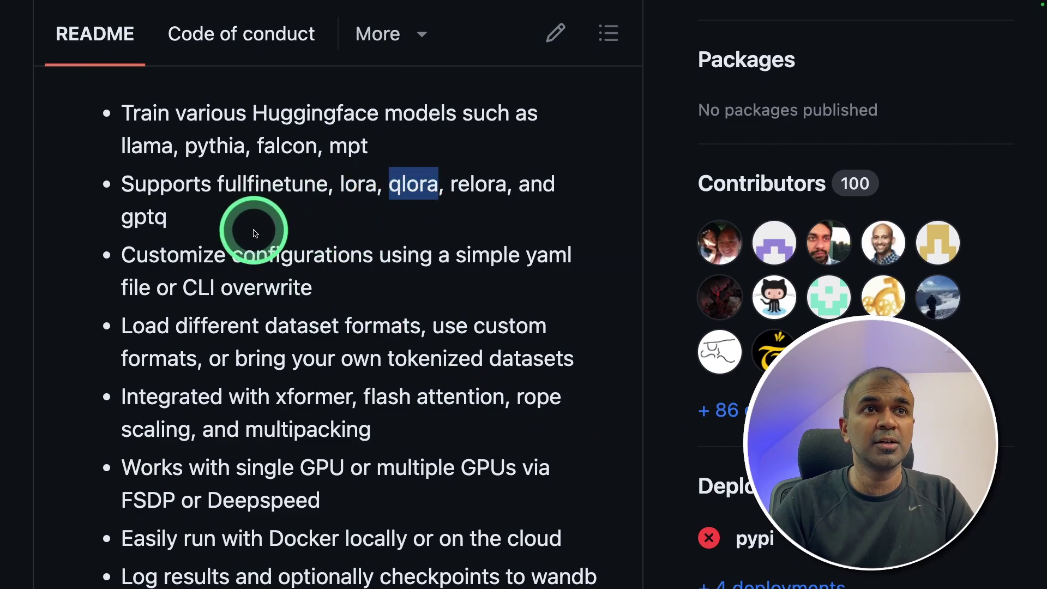
{"action": "double_click", "coordinate": [143, 219]}
{"action": "left_click_drag", "start_coordinate": [119, 326], "coordinate": [202, 363]}
{"action": "scroll", "coordinate": [202, 363], "scroll_direction": "up", "scroll_amount": 1}
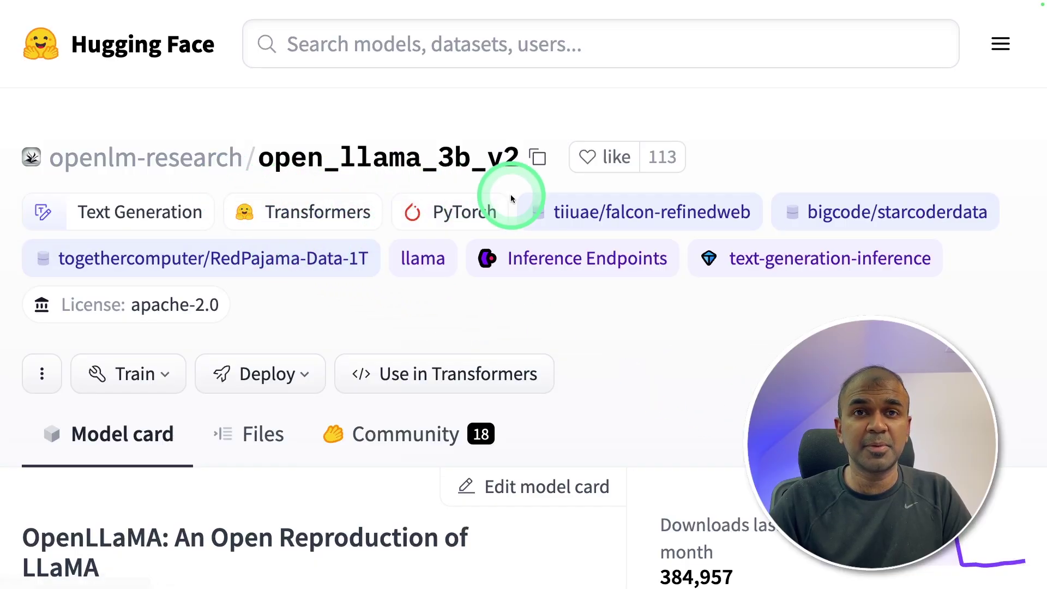
Step: Run the prompt "Give three tips for staying healthy." in the Inference API of open_llama_3b_v2 on Hugging Face
{"action": "scroll", "coordinate": [511, 198], "scroll_direction": "down", "scroll_amount": 10}
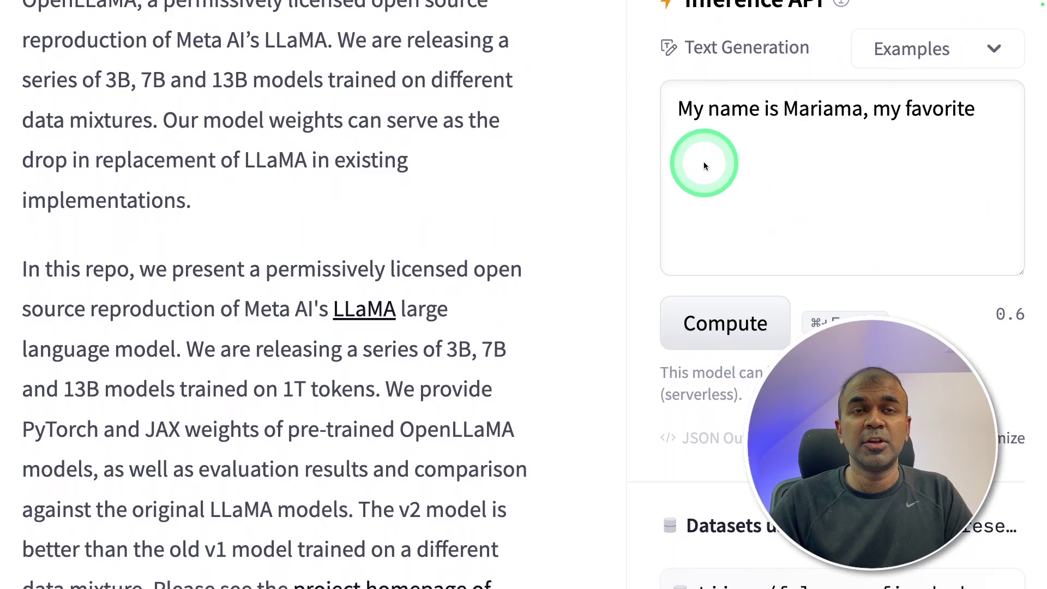
{"action": "left_click", "coordinate": [758, 160]}
{"action": "key", "text": "ctrl+a"}
{"action": "type", "text": "Give three tips for staying healthy."}
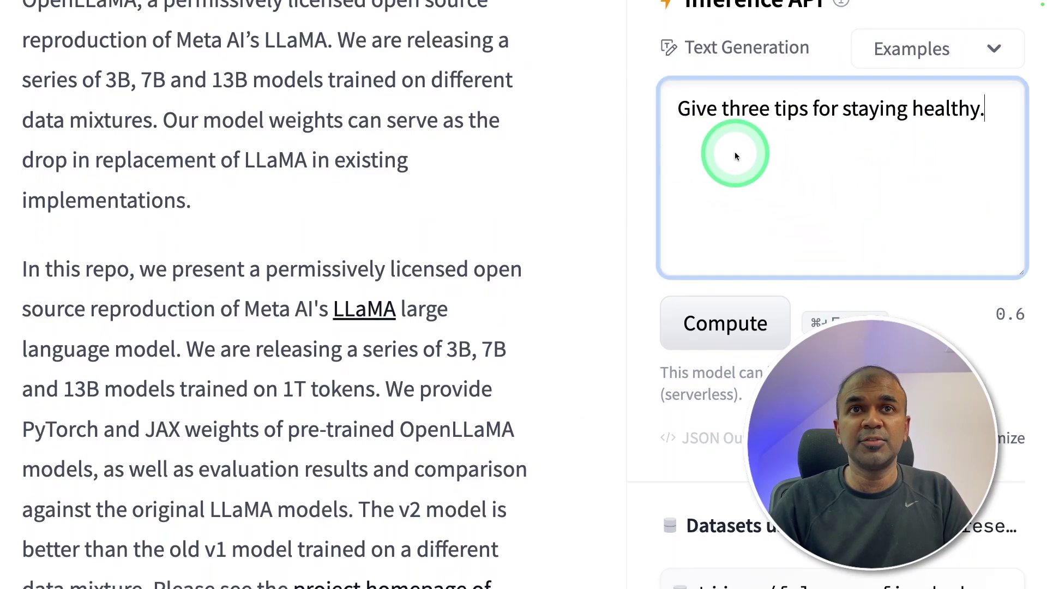
{"action": "left_click", "coordinate": [713, 321]}
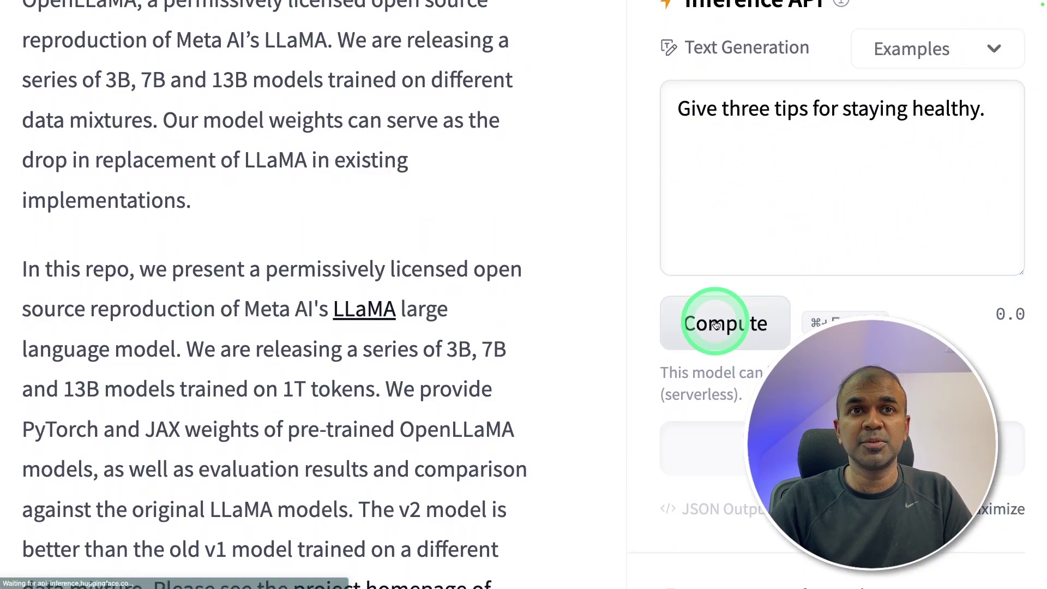
{"action": "scroll", "coordinate": [713, 320], "scroll_direction": "down", "scroll_amount": 1}
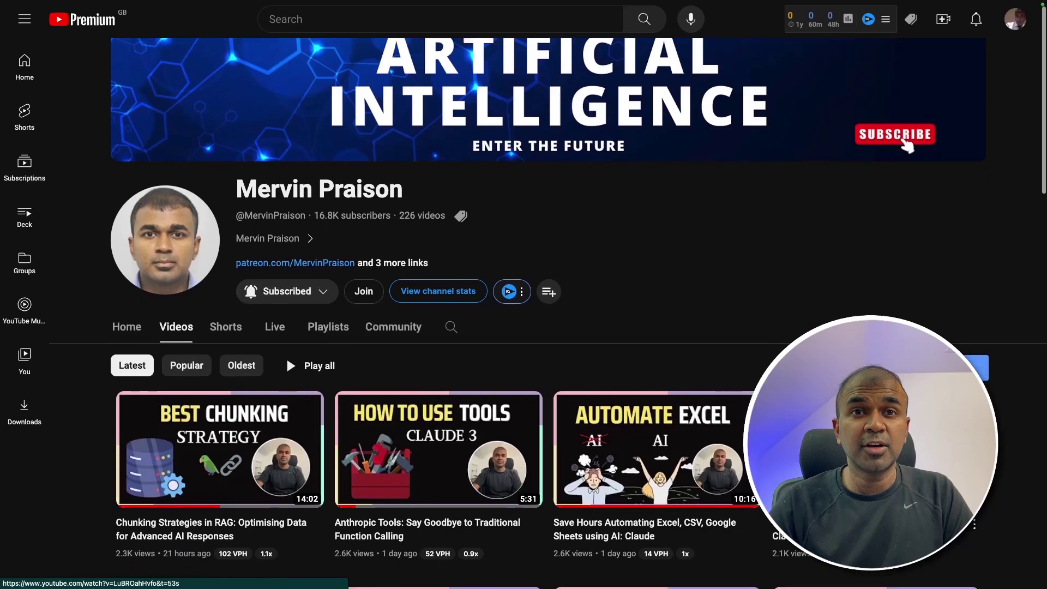
Step: Browse the YouTube channel's videos and open the subscription options on the RAG chunking strategies video
{"action": "scroll", "coordinate": [191, 211], "scroll_direction": "down", "scroll_amount": 15}
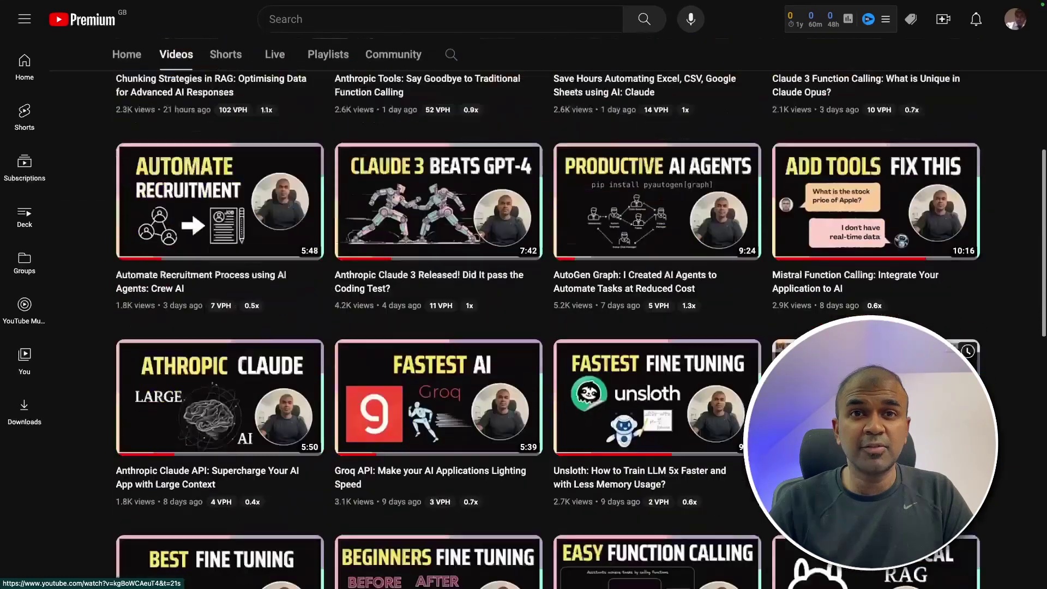
{"action": "scroll", "coordinate": [524, 294], "scroll_direction": "down", "scroll_amount": 15}
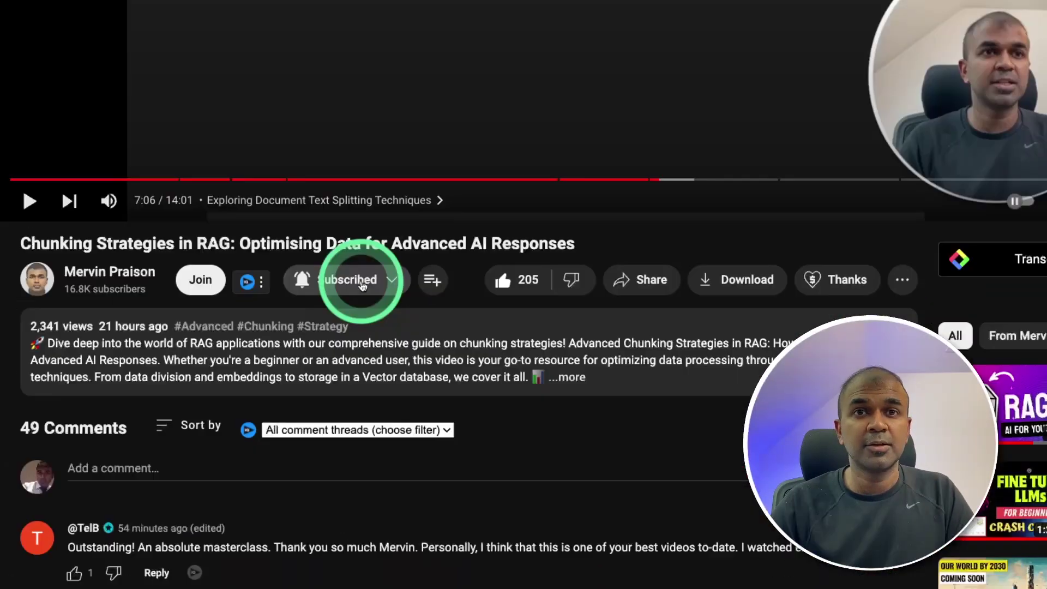
{"action": "left_click", "coordinate": [362, 282]}
{"action": "left_click", "coordinate": [362, 303]}
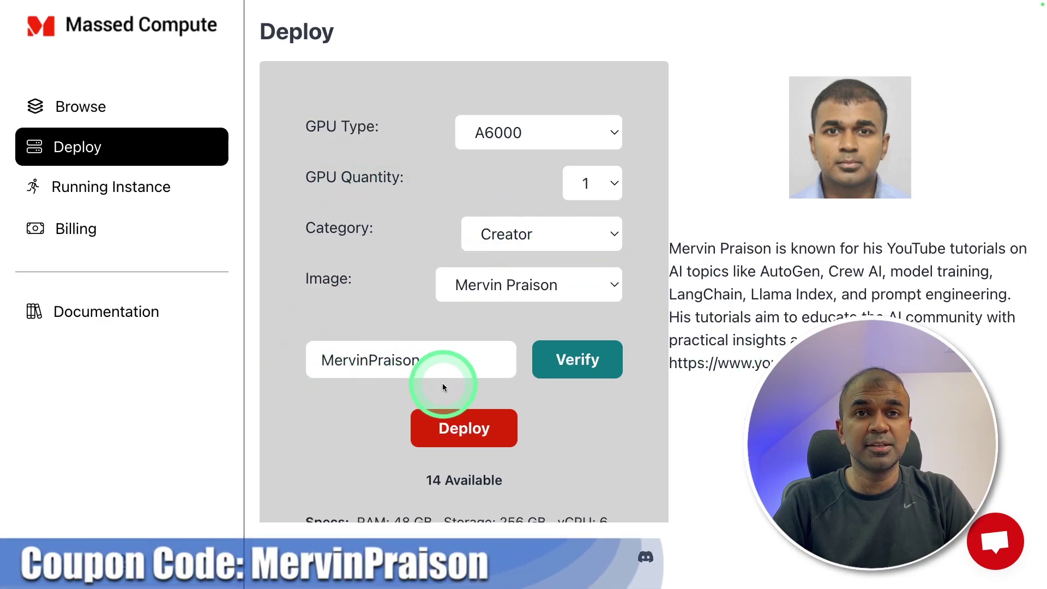
Step: Check the specs and hourly price of the A6000 instance on the Massed Compute deploy page
{"action": "scroll", "coordinate": [398, 420], "scroll_direction": "down", "scroll_amount": 2}
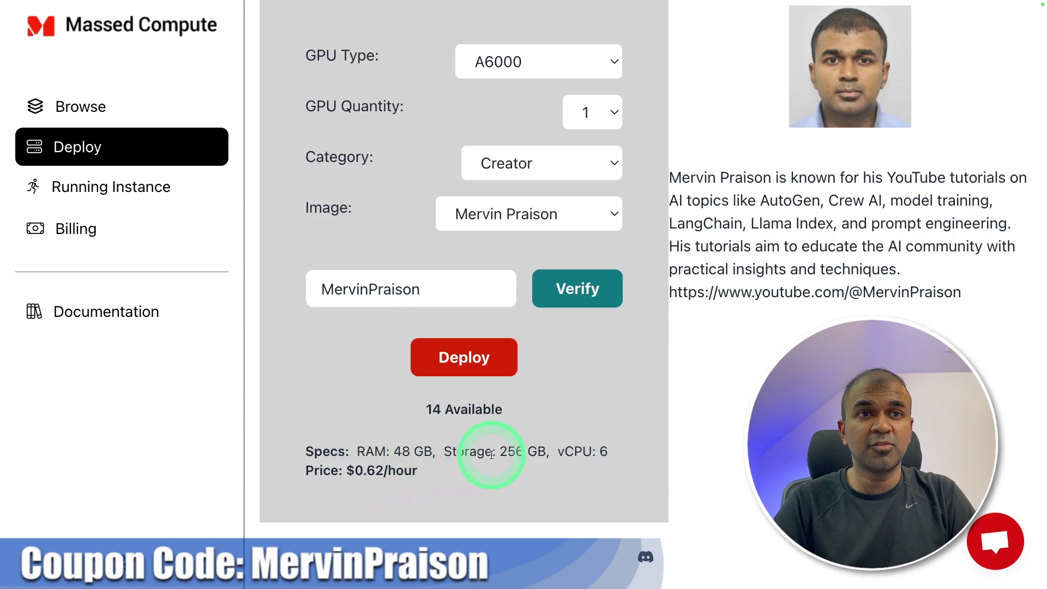
{"action": "double_click", "coordinate": [519, 460]}
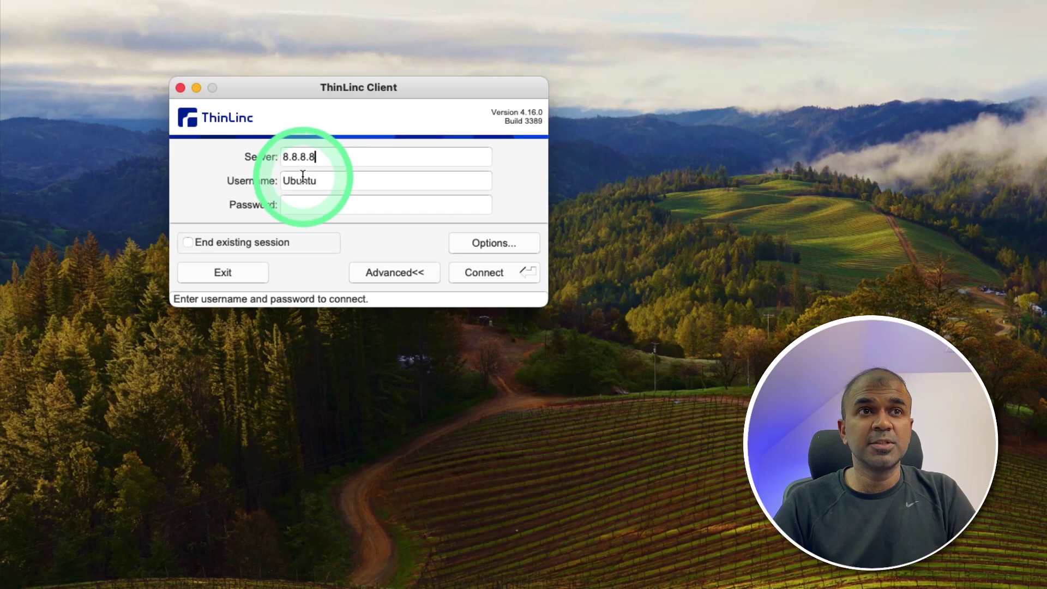
Step: Enter the account password in ThinLinc Client to log in to the remote machine
{"action": "left_click", "coordinate": [306, 206]}
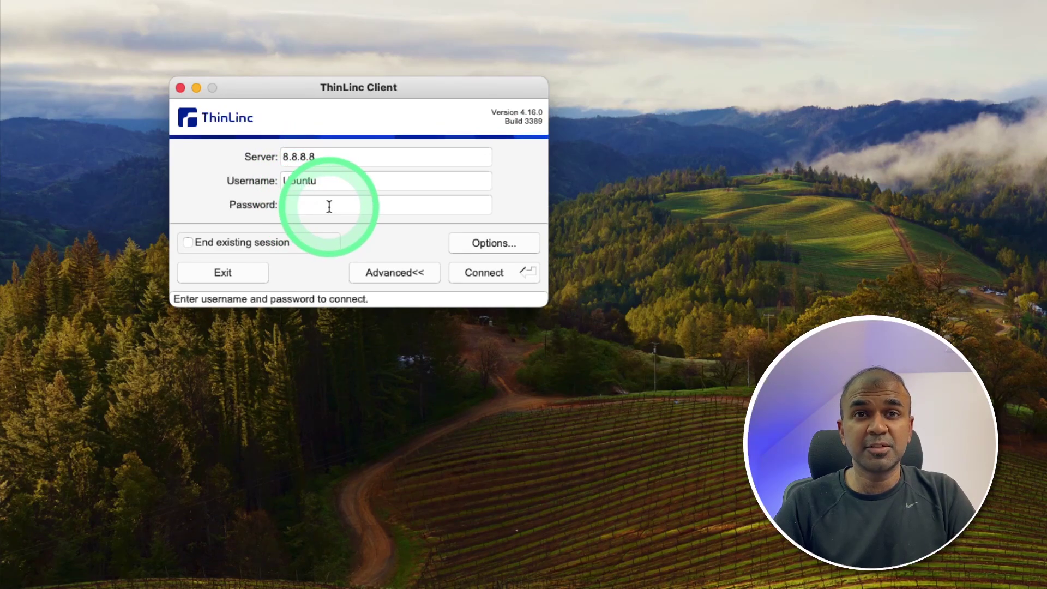
{"action": "key", "text": "super+v"}
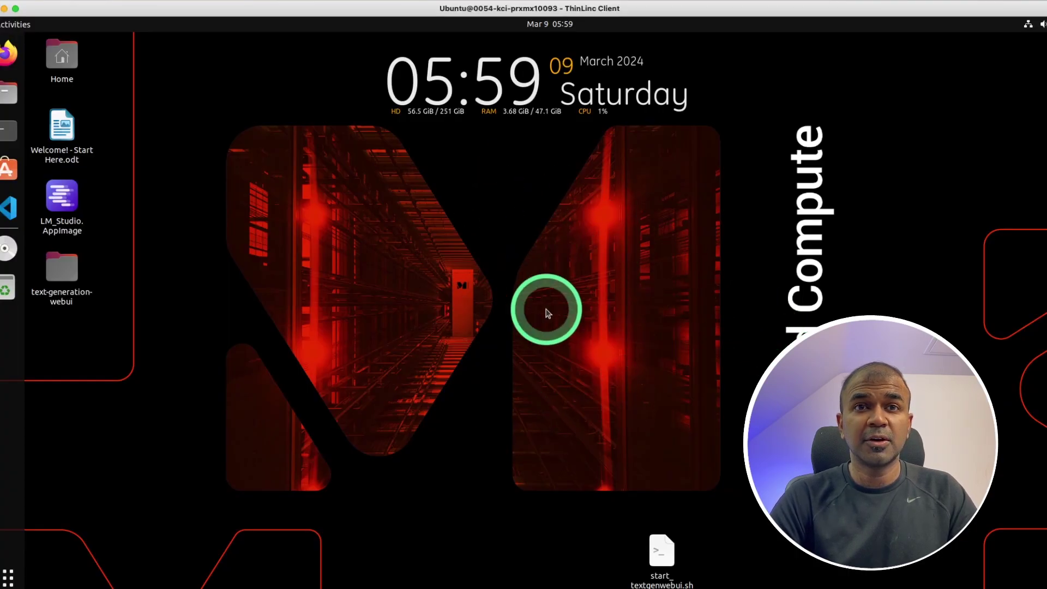
{"action": "left_click", "coordinate": [8, 208]}
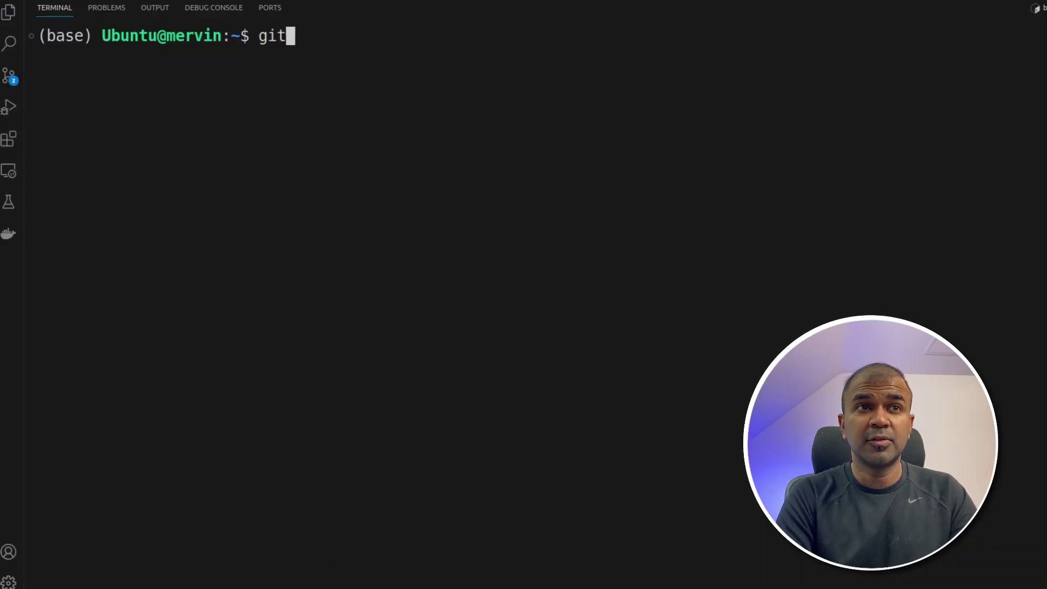
{"action": "type", "text": "clone https://github.com/OpenAccess-AI-Collective/axolotl"}
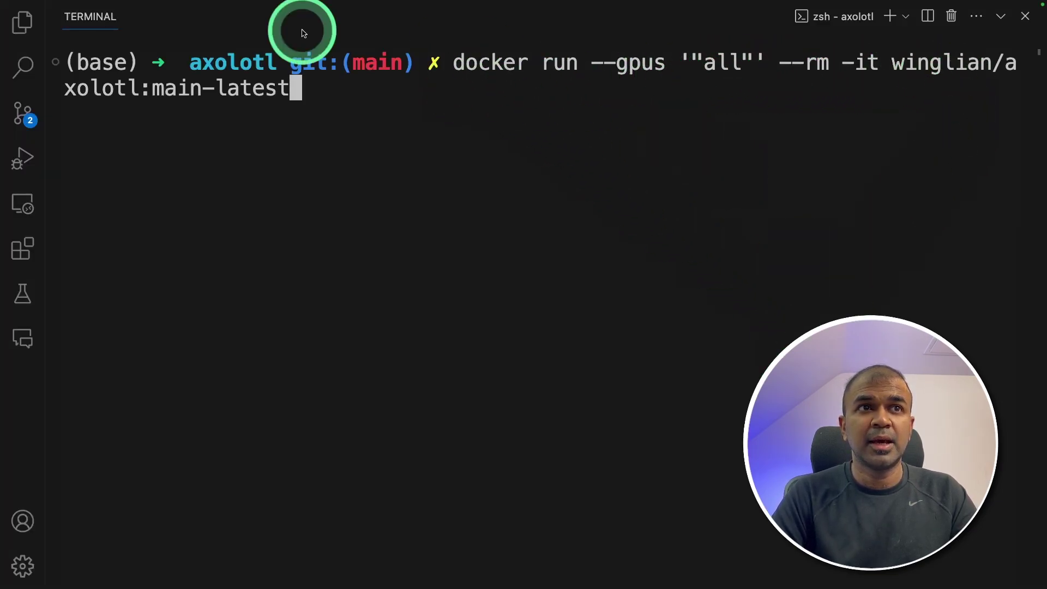
Step: Find the Docker command in the README's Advanced Setup and try running docker run --gpus '"all"' --rm -it winglian/axolotl:main-latest
{"action": "double_click", "coordinate": [893, 64]}
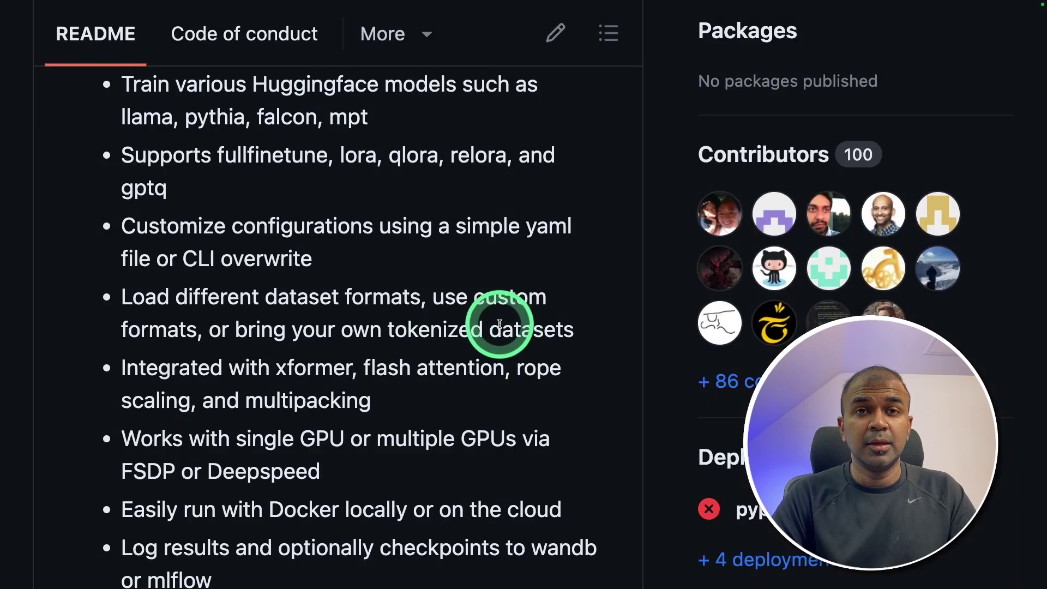
{"action": "scroll", "coordinate": [480, 311], "scroll_direction": "down", "scroll_amount": 1}
{"action": "scroll", "coordinate": [369, 279], "scroll_direction": "up", "scroll_amount": 4}
{"action": "scroll", "coordinate": [368, 279], "scroll_direction": "up", "scroll_amount": 4}
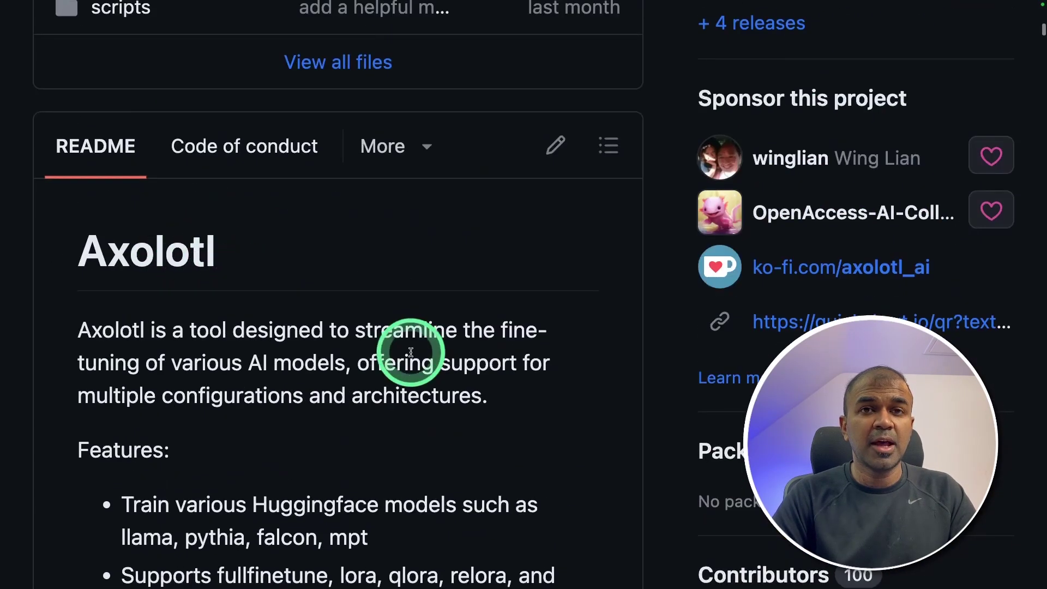
{"action": "scroll", "coordinate": [412, 344], "scroll_direction": "down", "scroll_amount": 15}
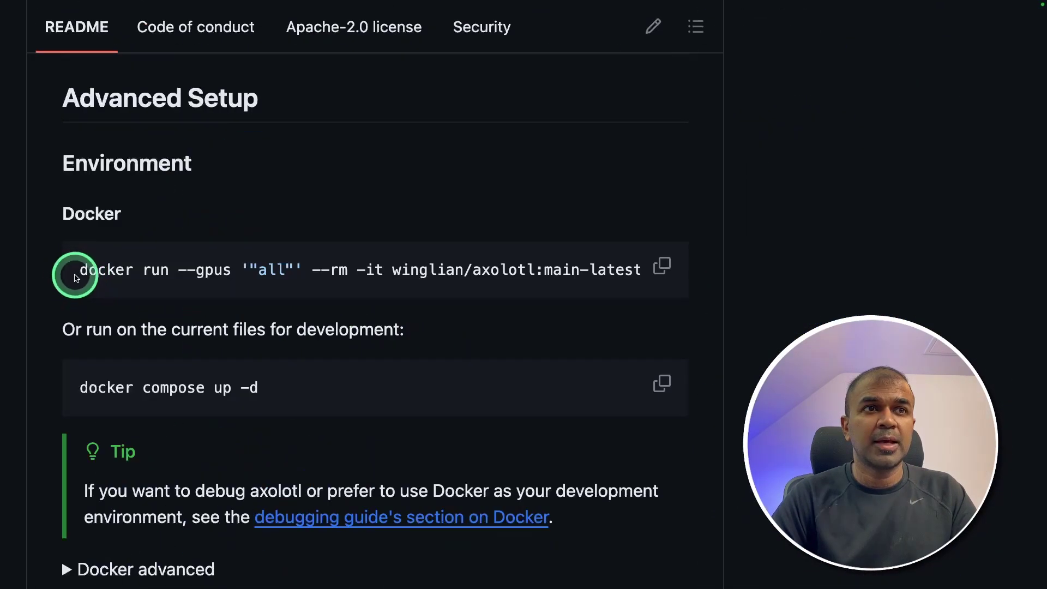
{"action": "left_click_drag", "start_coordinate": [76, 270], "coordinate": [296, 298]}
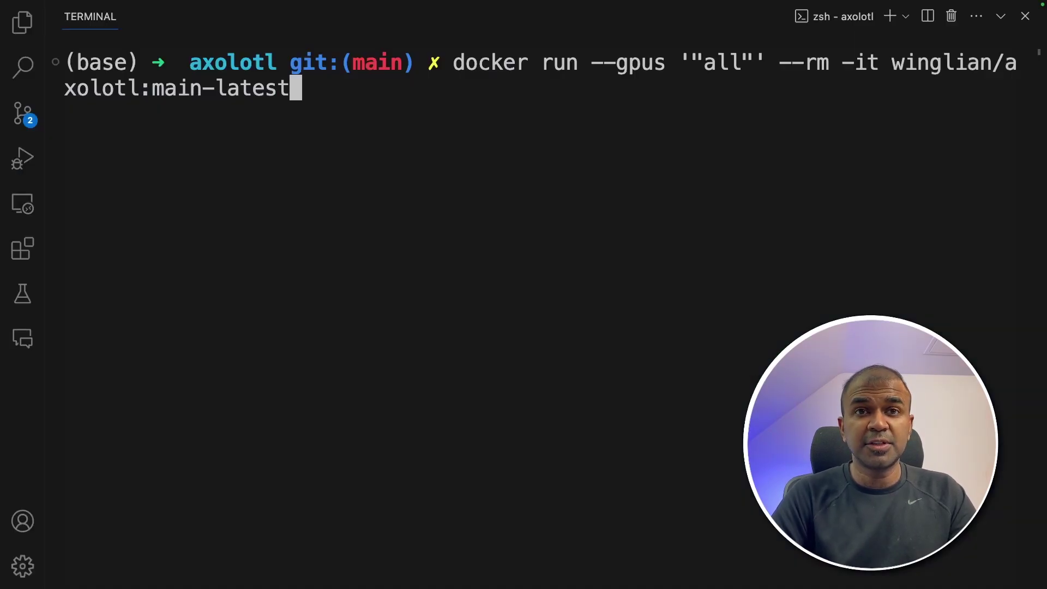
{"action": "key", "text": "Return"}
Step: Add the current user to the docker group with sudo usermod -aG docker $USER and activate it with newgrp docker
{"action": "type", "text": "sudo usermod -aG docker $USER"}
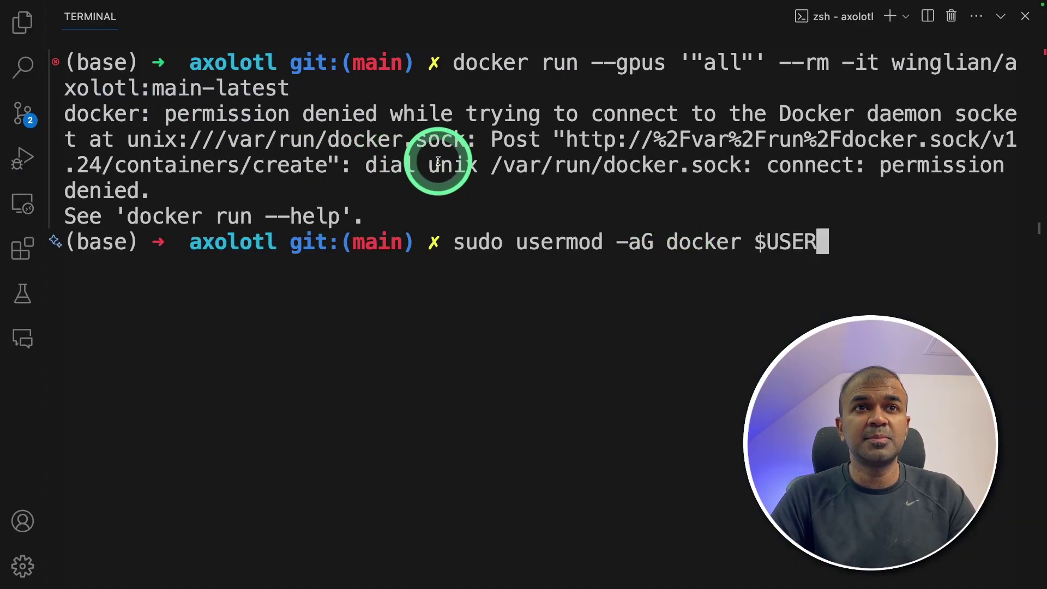
{"action": "left_click_drag", "start_coordinate": [456, 251], "coordinate": [830, 252]}
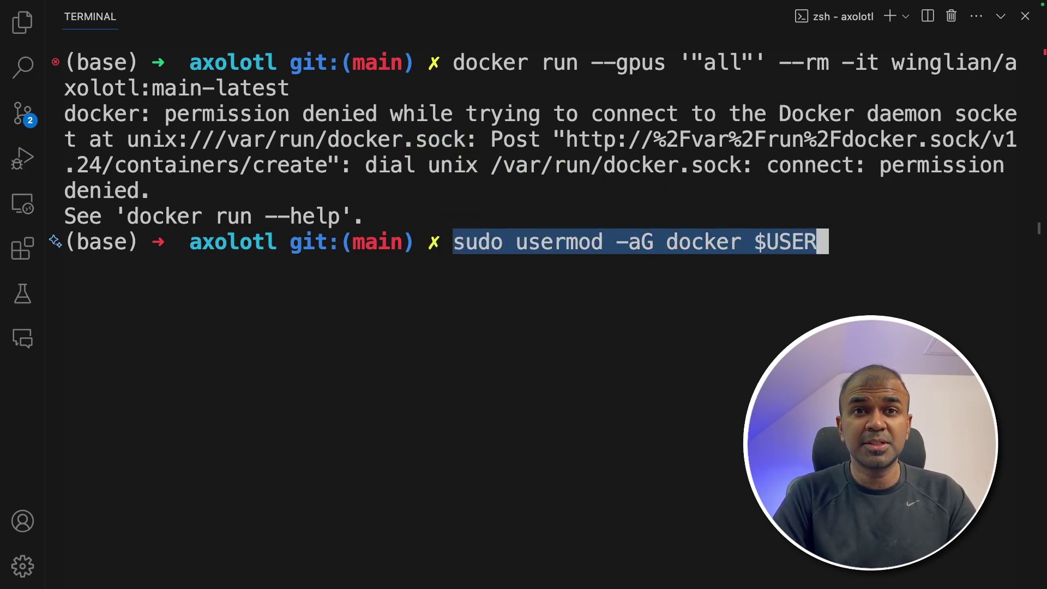
{"action": "key", "text": "Return"}
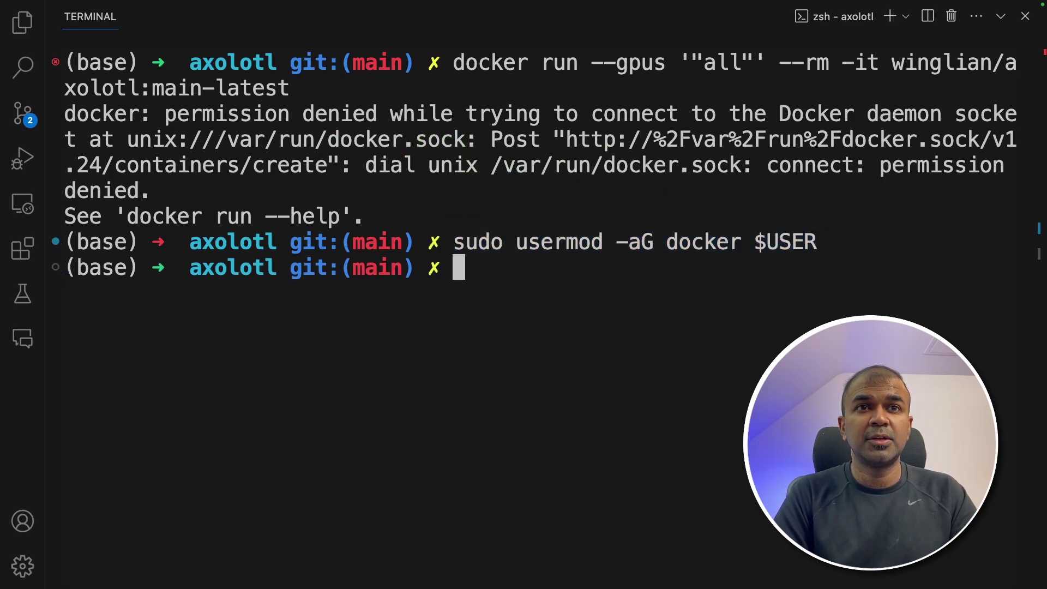
{"action": "type", "text": "newgrp docker"}
{"action": "key", "text": "Return"}
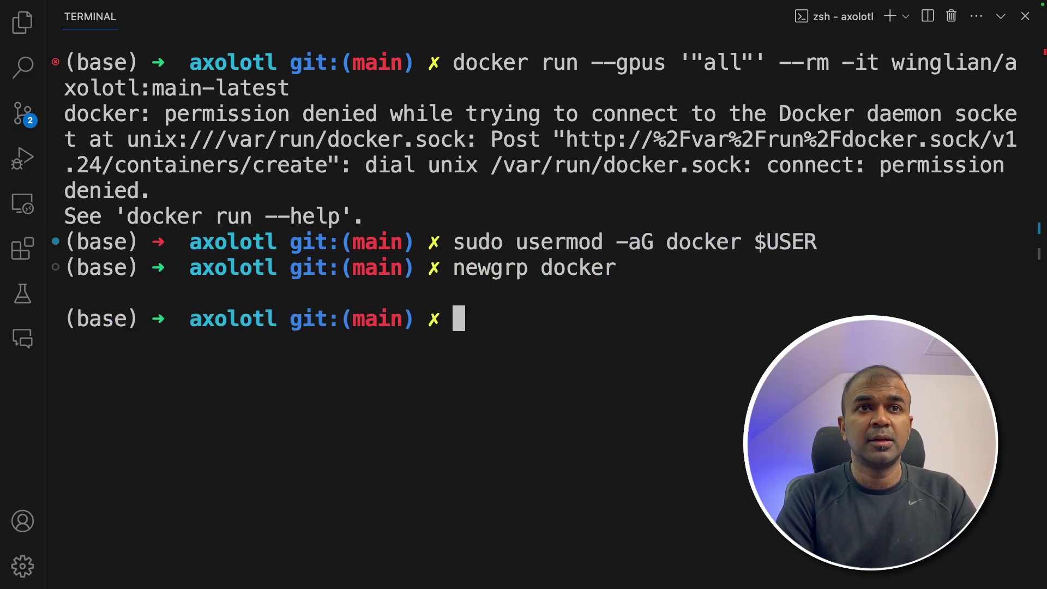
Step: Clear the terminal and rerun the winglian/axolotl:main-latest Docker command to enter the container's shell
{"action": "type", "text": "clear"}
{"action": "key", "text": "Return"}
{"action": "key", "text": "Up"}
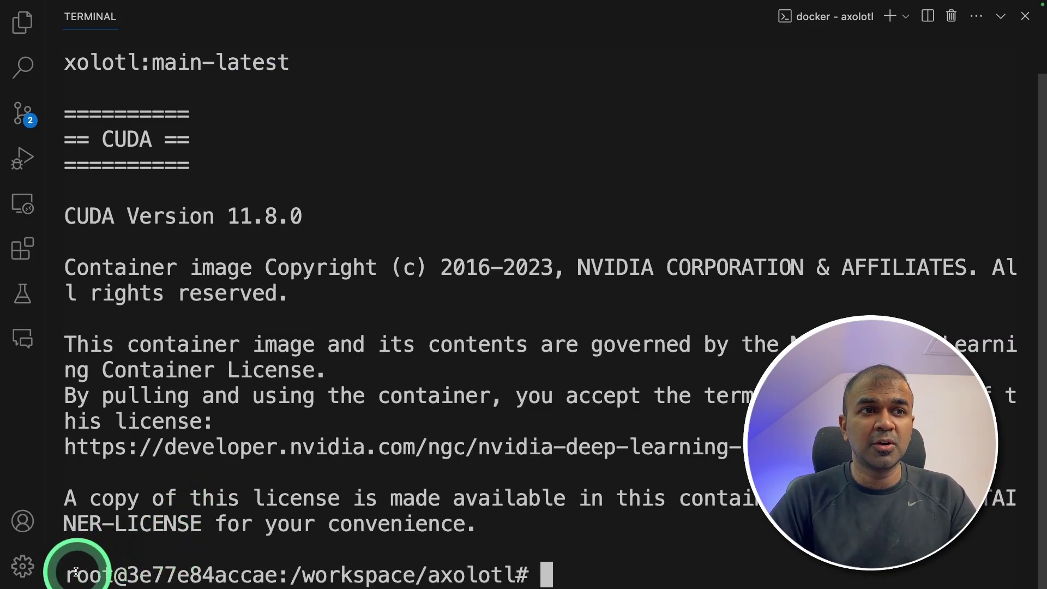
{"action": "left_click_drag", "start_coordinate": [68, 574], "coordinate": [519, 574]}
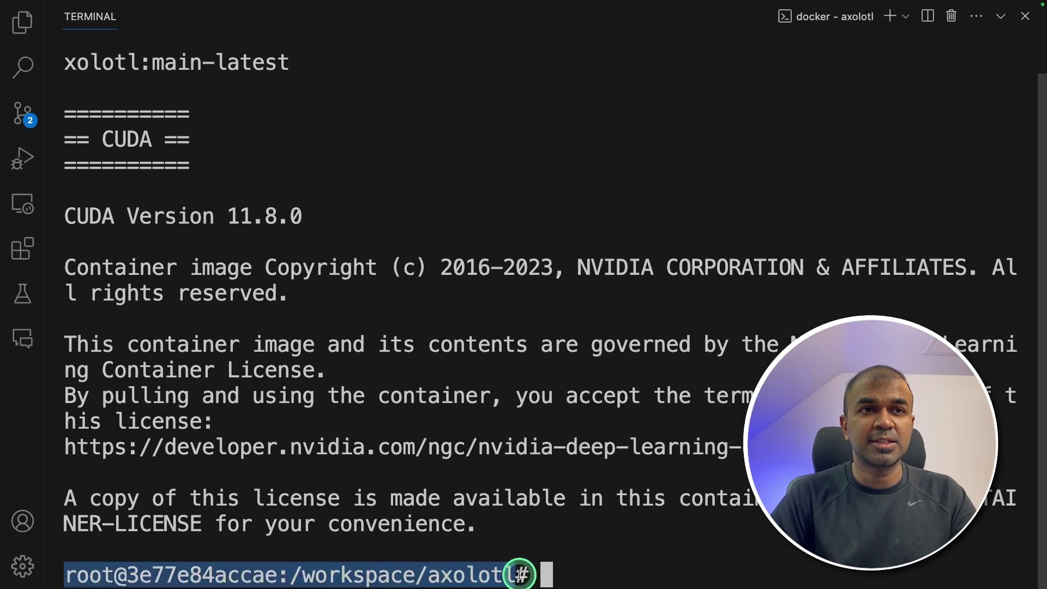
Step: Clear the terminal, start a nano examples/ command and list the example model folders, noting openllama-3b
{"action": "key", "text": "super+k"}
{"action": "type", "text": "nano examples/"}
{"action": "key", "text": "Tab"}
{"action": "key", "text": "Tab"}
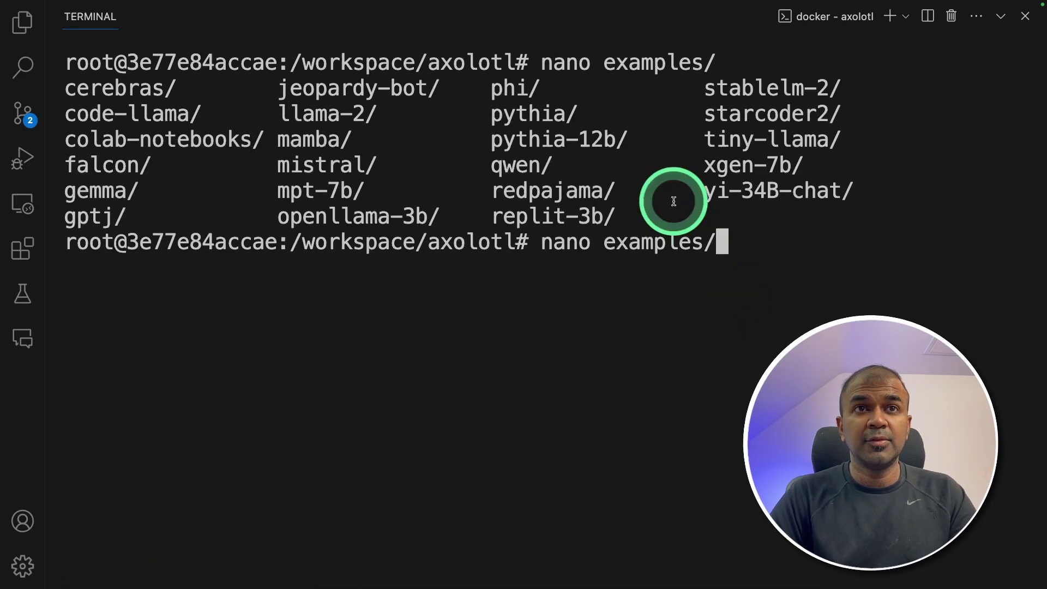
{"action": "left_click_drag", "start_coordinate": [717, 64], "coordinate": [595, 67]}
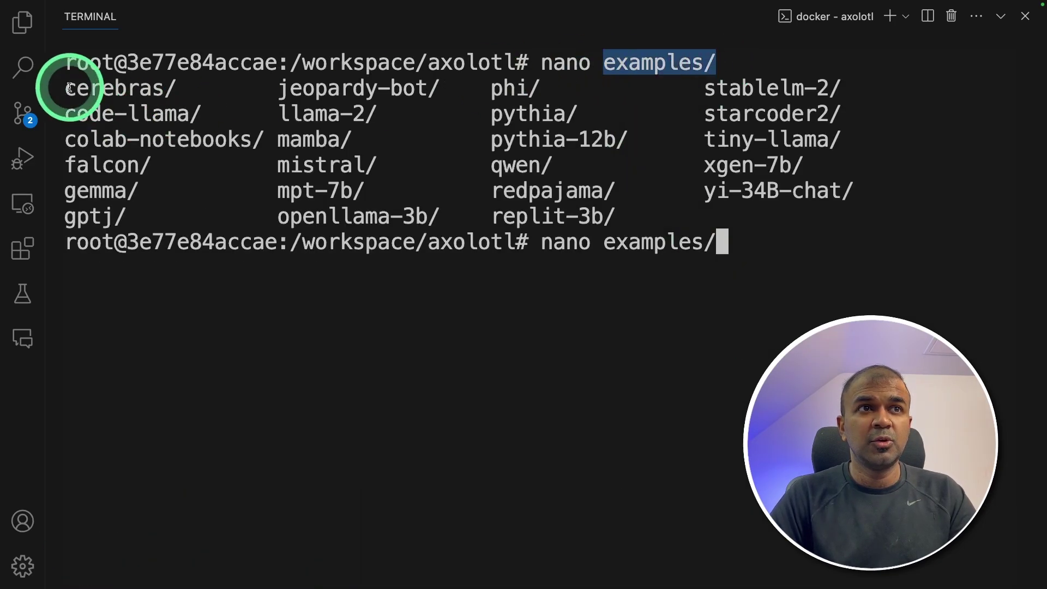
{"action": "left_click_drag", "start_coordinate": [64, 90], "coordinate": [620, 218]}
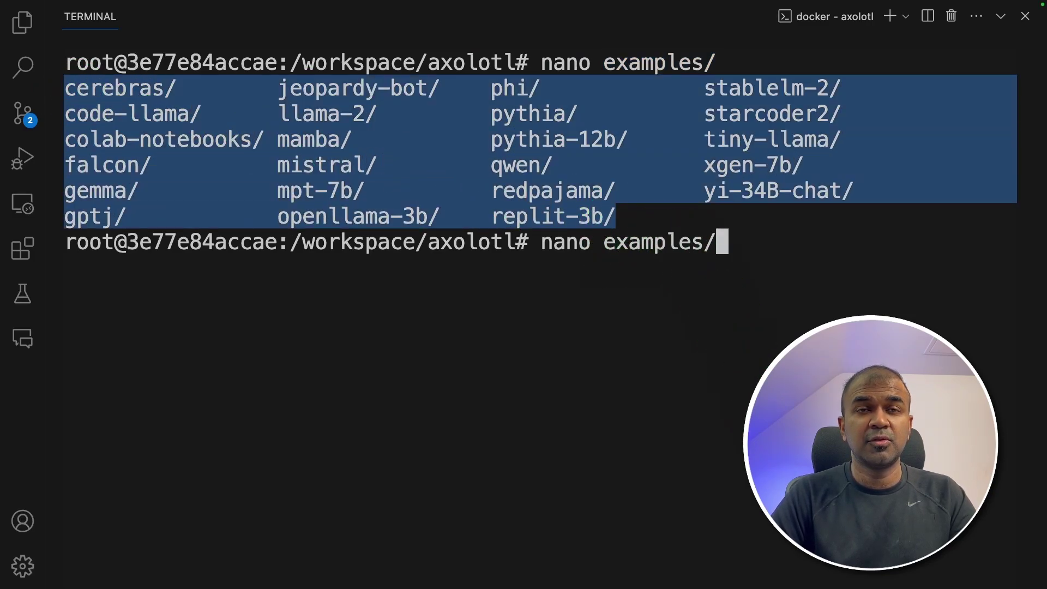
{"action": "left_click_drag", "start_coordinate": [279, 216], "coordinate": [439, 218]}
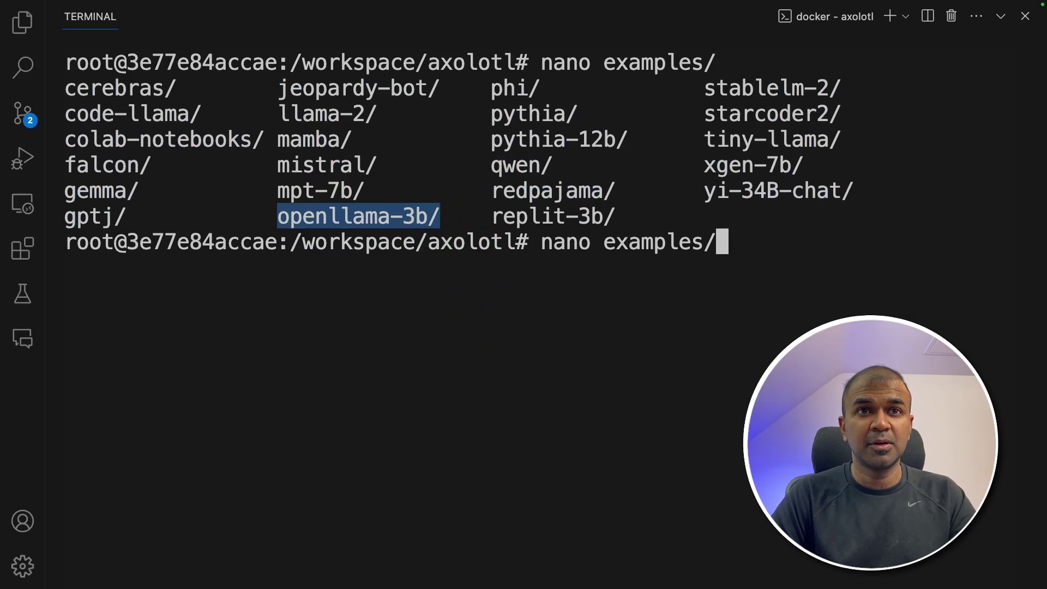
{"action": "left_click", "coordinate": [594, 257]}
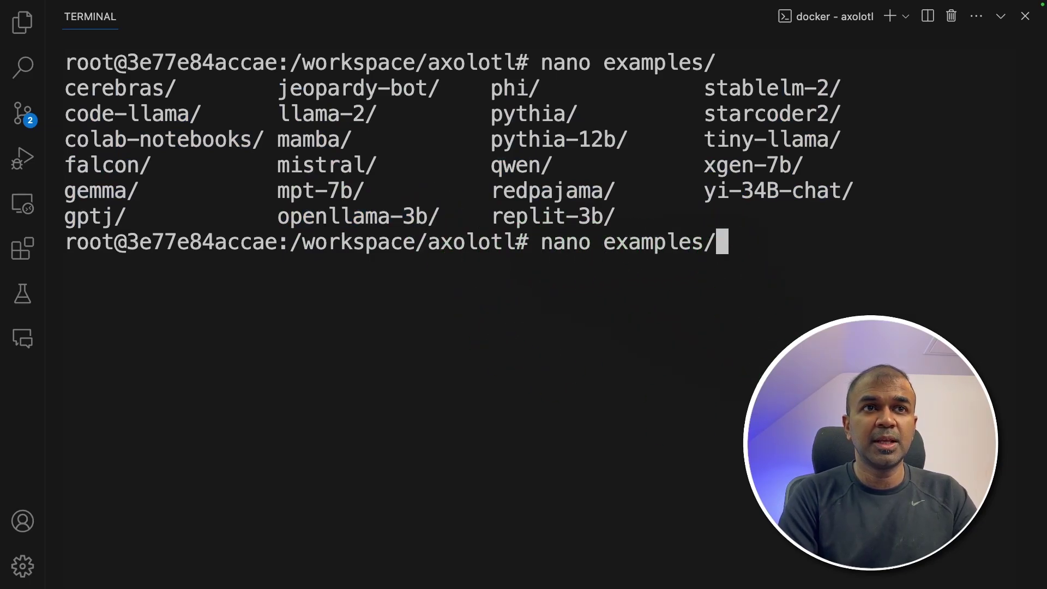
Step: Open examples/openllama-3b/qlora.yml in nano
{"action": "type", "text": "op"}
{"action": "key", "text": "Tab"}
{"action": "type", "text": "q"}
{"action": "key", "text": "Tab"}
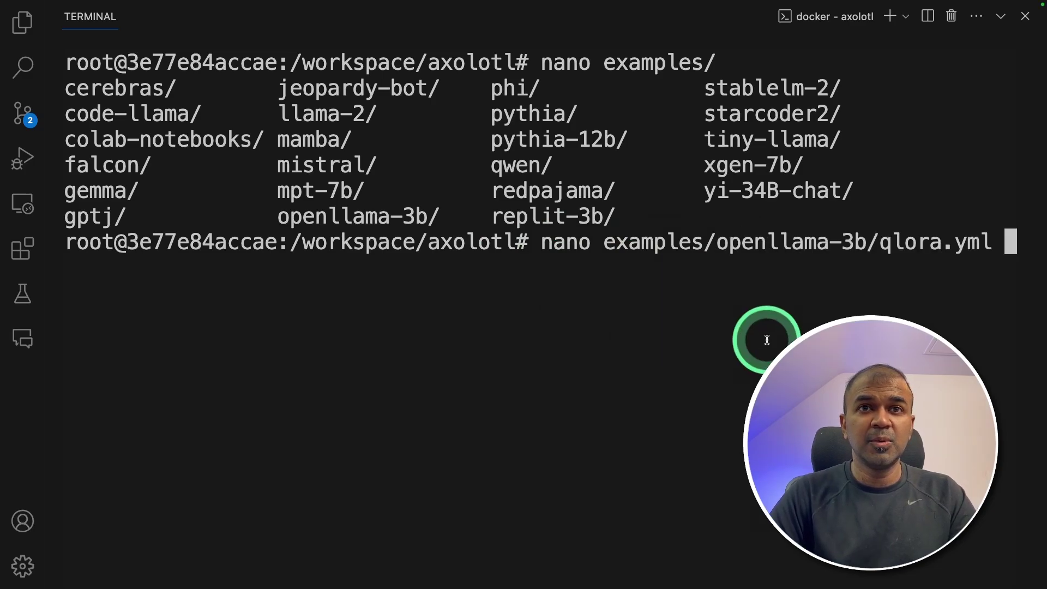
{"action": "left_click_drag", "start_coordinate": [996, 243], "coordinate": [546, 241]}
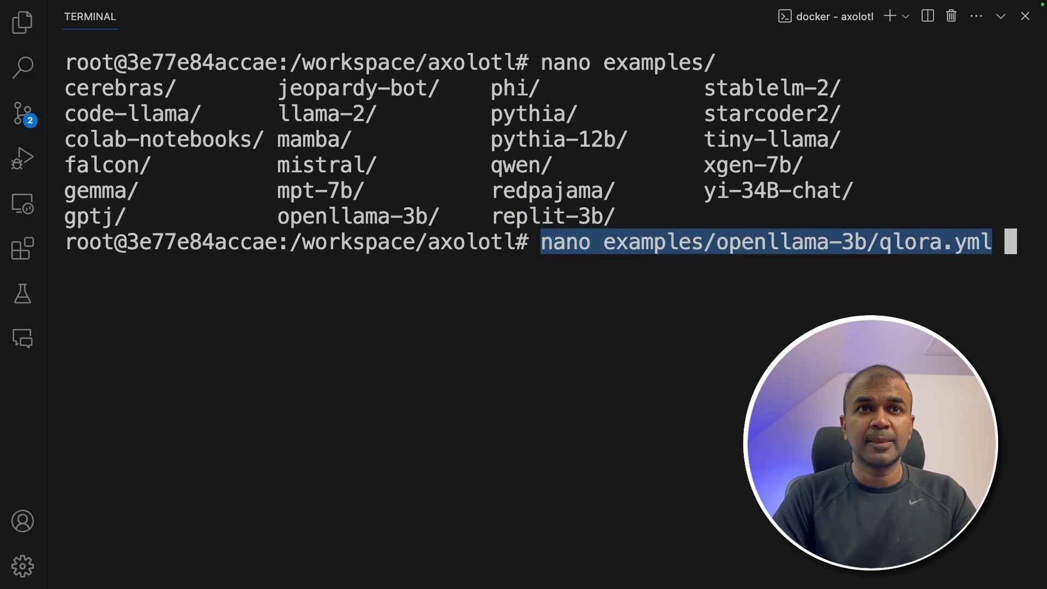
{"action": "key", "text": "Return"}
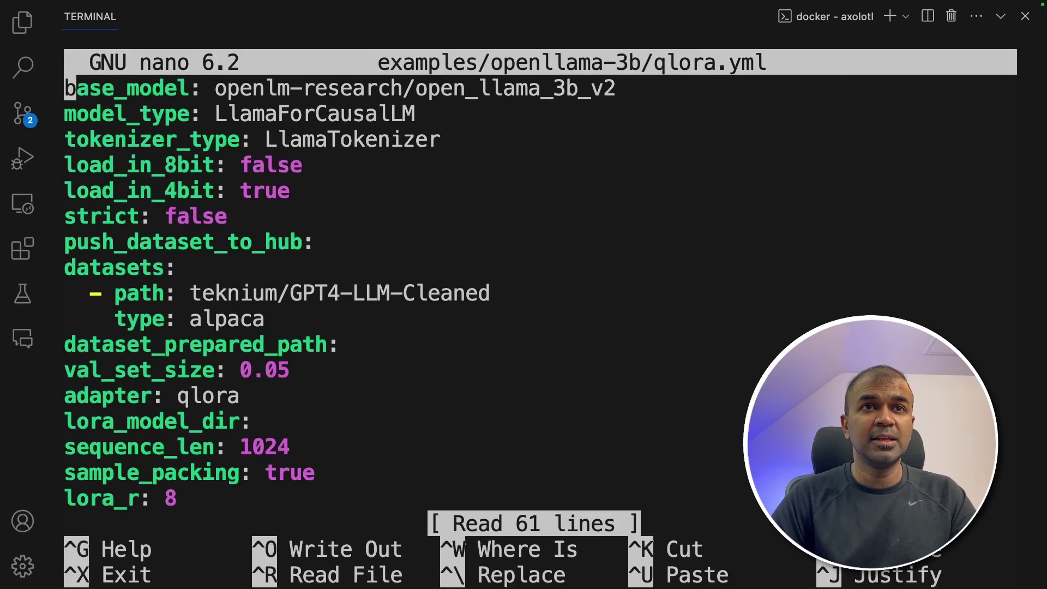
Step: Set num_epochs to 1 and micro_batch_size to 1 in the QLoRA configuration
{"action": "key", "text": "Down"}
{"action": "key", "text": "Down"}
{"action": "key", "text": "Down"}
{"action": "key", "text": "Down"}
{"action": "key", "text": "Down"}
{"action": "key", "text": "Down"}
{"action": "key", "text": "Down"}
{"action": "key", "text": "Down"}
{"action": "key", "text": "Down"}
{"action": "key", "text": "Down"}
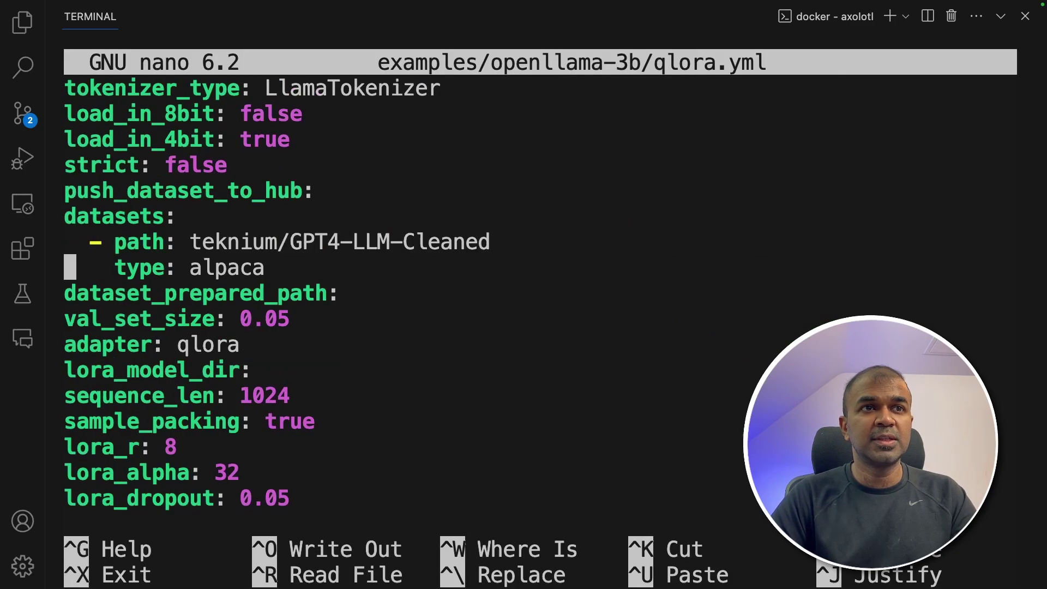
{"action": "key", "text": "Down"}
{"action": "key", "text": "Down"}
{"action": "key", "text": "Down"}
{"action": "key", "text": "Down"}
{"action": "key", "text": "Down"}
{"action": "key", "text": "Down"}
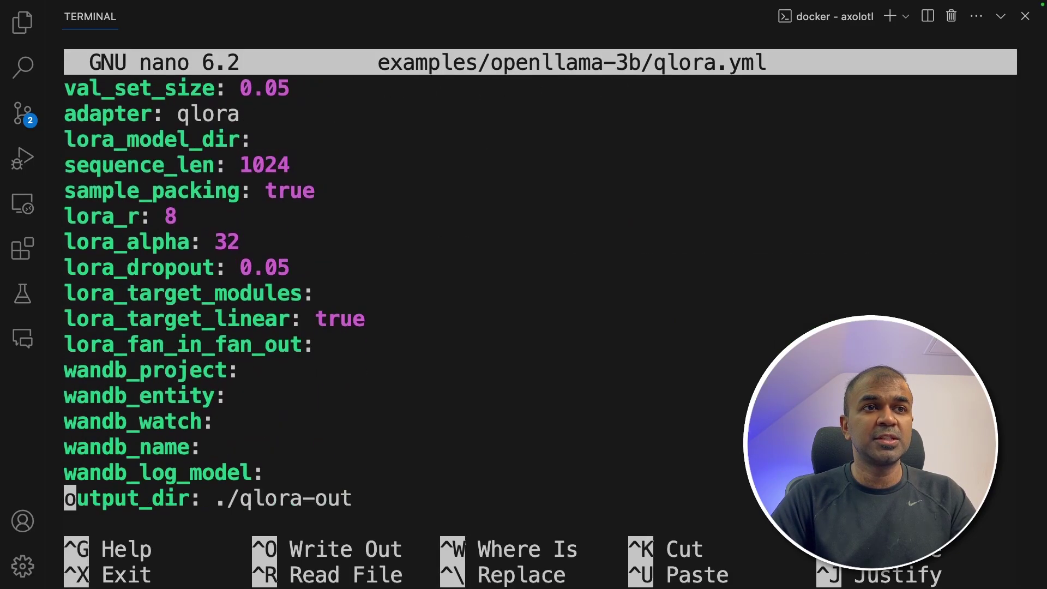
{"action": "key", "text": "Down"}
{"action": "key", "text": "Down"}
{"action": "key", "text": "Down"}
{"action": "key", "text": "Down"}
{"action": "key", "text": "Down"}
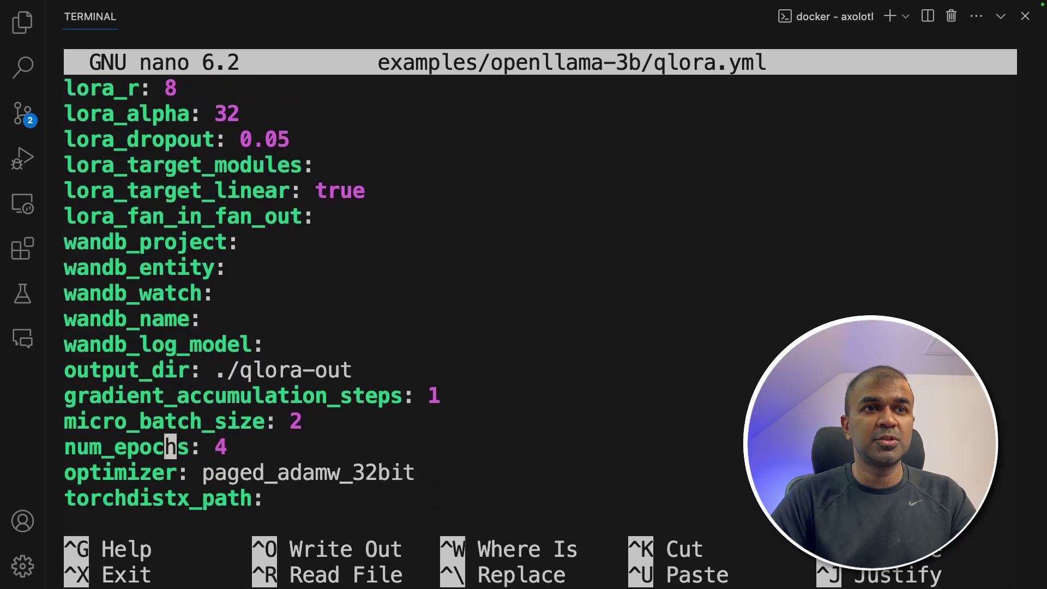
{"action": "key", "text": "BackSpace"}
{"action": "type", "text": "1"}
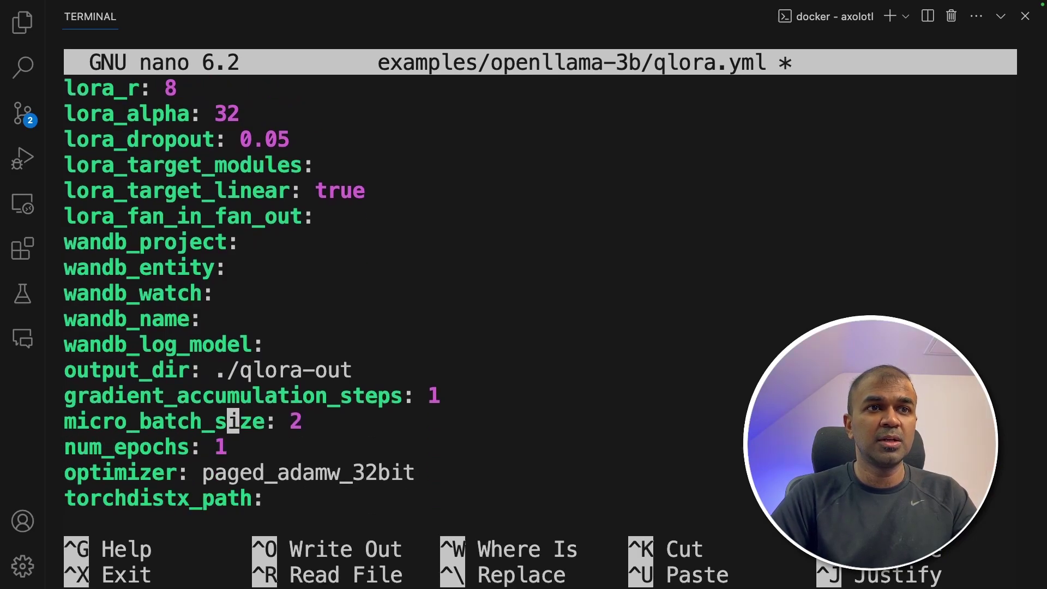
{"action": "key", "text": "End"}
{"action": "key", "text": "BackSpace"}
{"action": "type", "text": "1"}
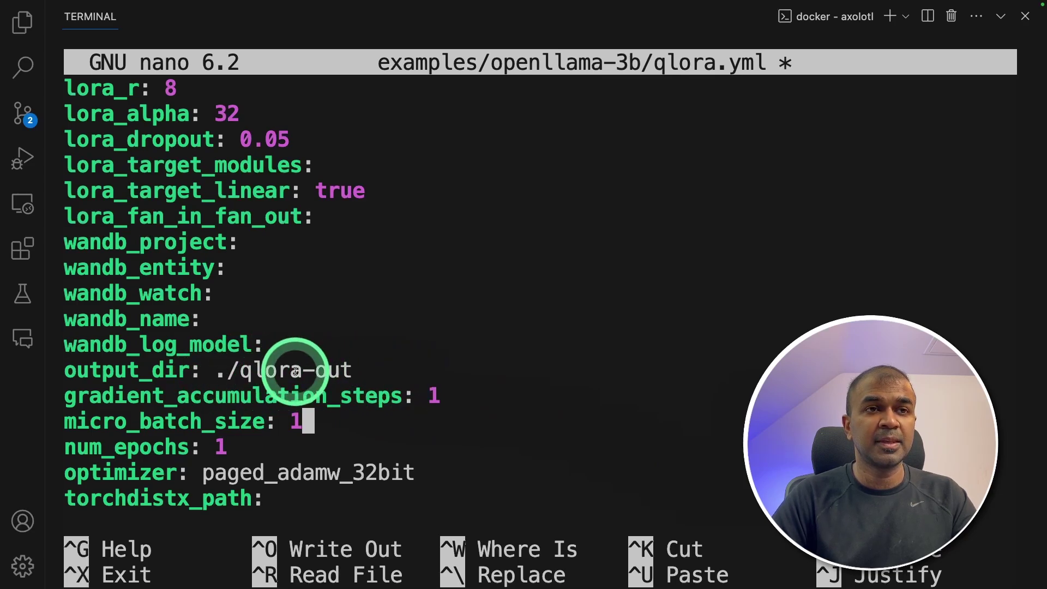
Step: Replace the dataset path with mhenrichsen/alpaca_2k_test, save qlora.yml and exit nano
{"action": "scroll", "coordinate": [298, 376], "scroll_direction": "up", "scroll_amount": 5}
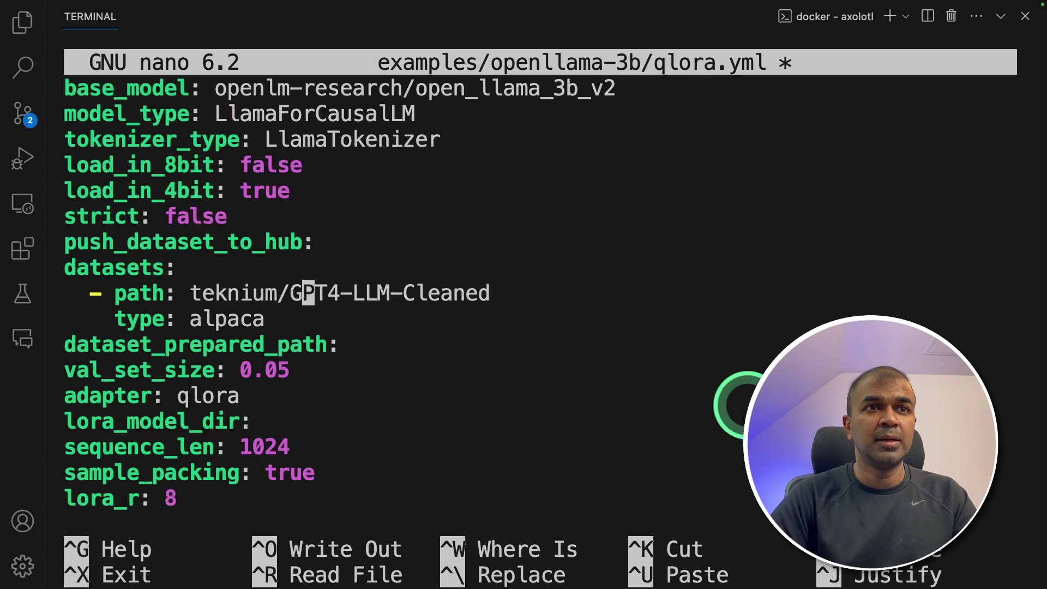
{"action": "key", "text": "End"}
{"action": "key", "text": "BackSpace"}
{"action": "key", "text": "BackSpace"}
{"action": "key", "text": "BackSpace"}
{"action": "key", "text": "BackSpace"}
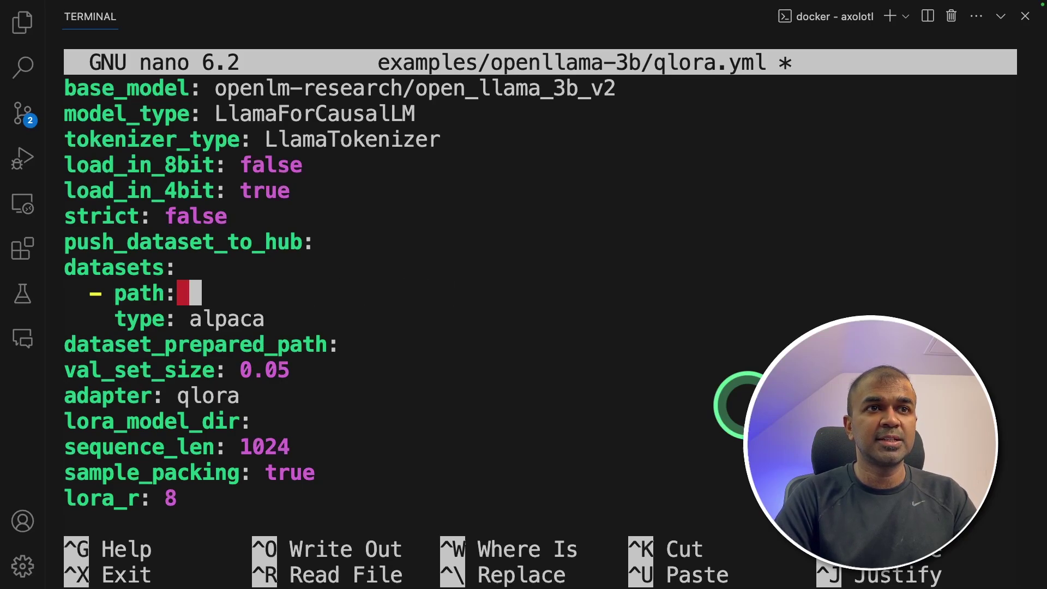
{"action": "type", "text": "mhenrichsen/alpaca_2k_test"}
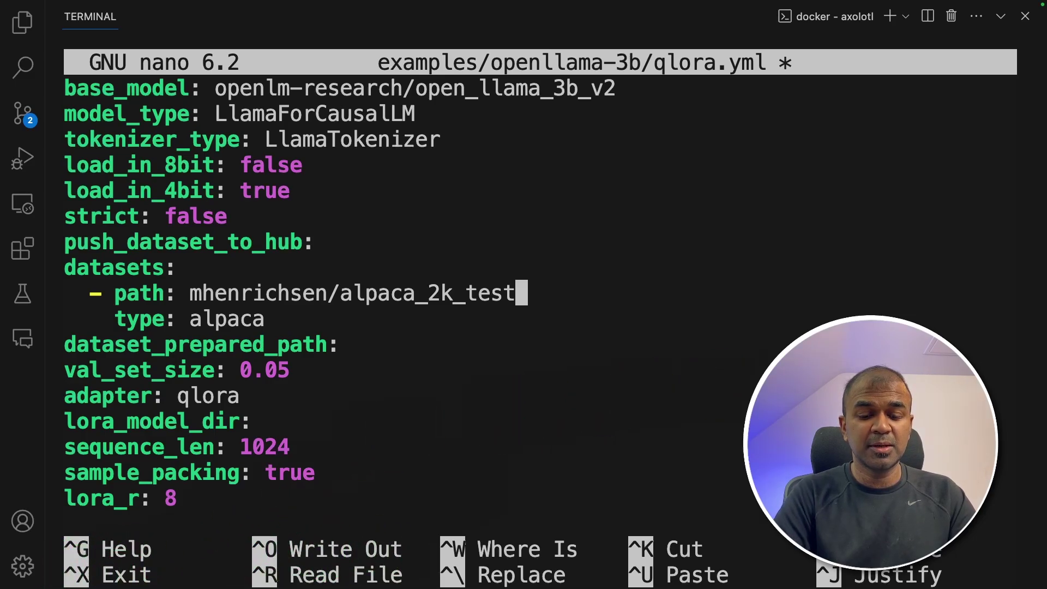
{"action": "key", "text": "ctrl+o"}
{"action": "key", "text": "Return"}
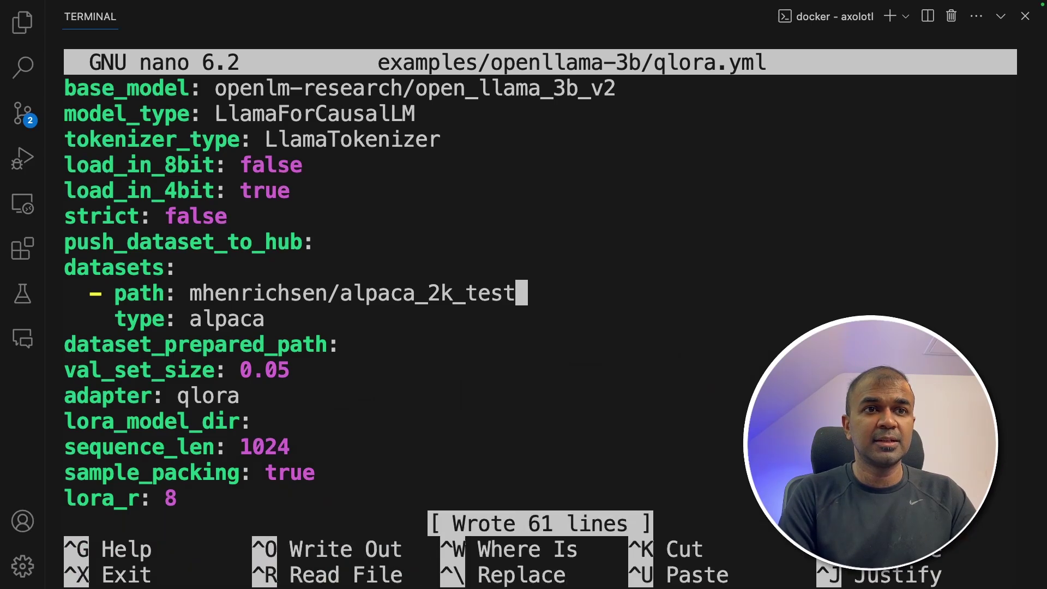
{"action": "key", "text": "ctrl+x"}
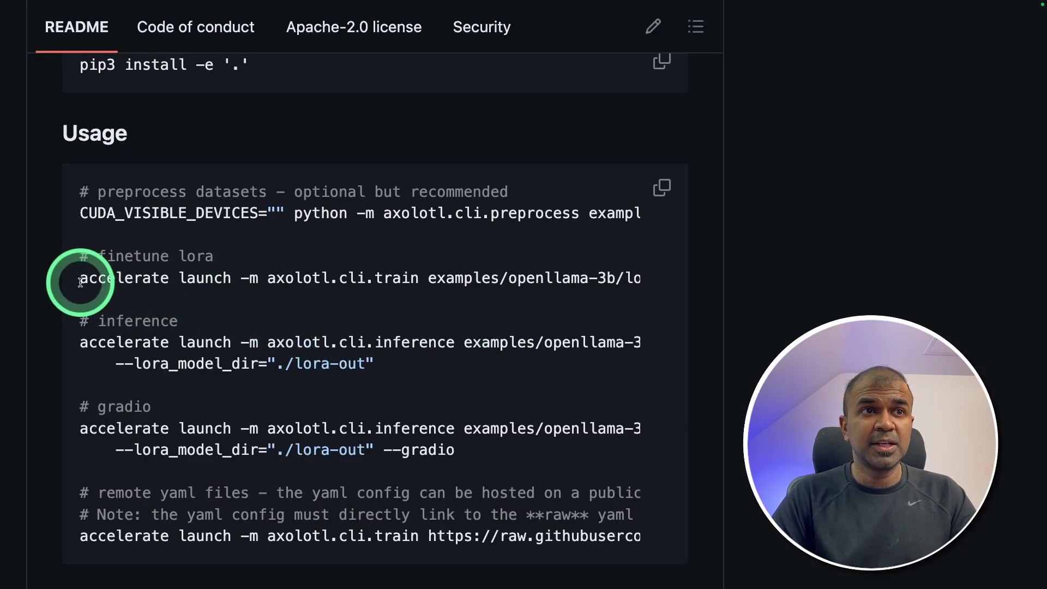
Step: Take the finetune command from the README's Usage section and enter it as accelerate launch -m axolotl.cli.train with examples/openllama-3b/qlora.yml
{"action": "left_click_drag", "start_coordinate": [81, 282], "coordinate": [287, 280]}
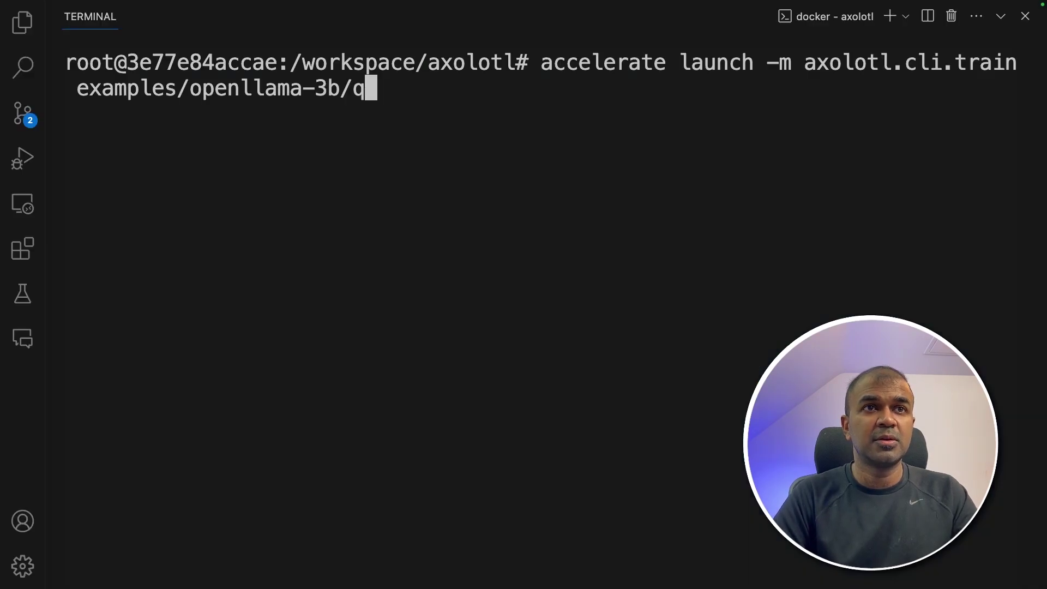
{"action": "key", "text": "Tab"}
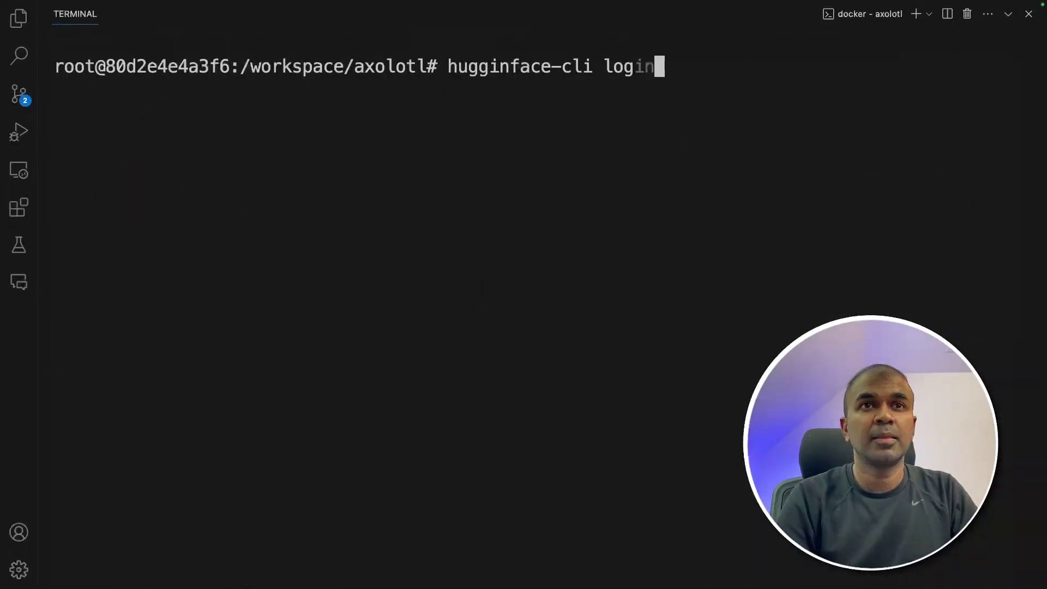
Step: Correct the command to huggingface-cli login, run it and submit the Hugging Face access token
{"action": "left_click", "coordinate": [525, 66]}
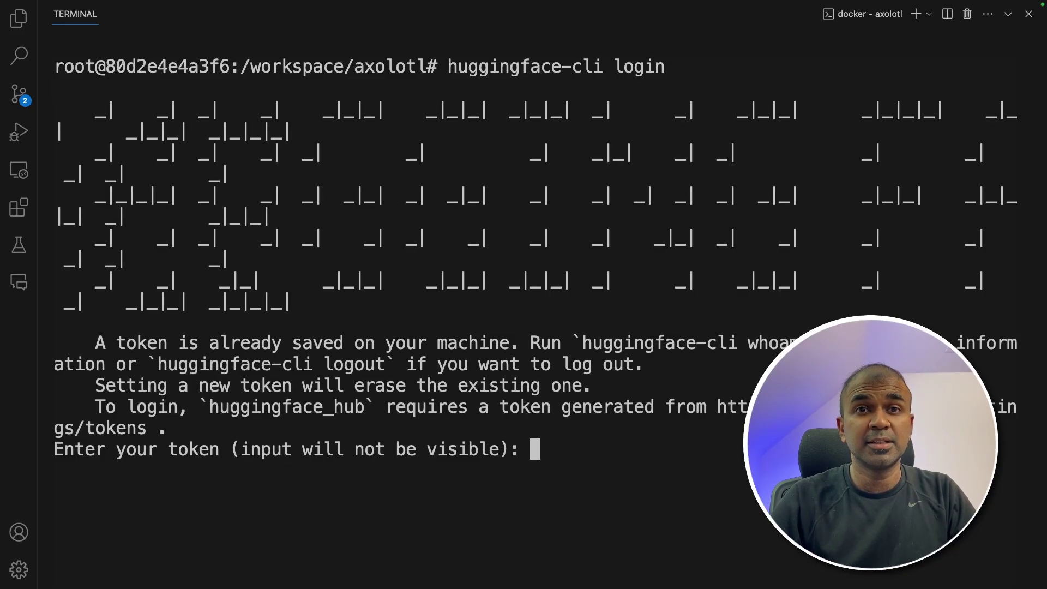
{"action": "key", "text": "Return"}
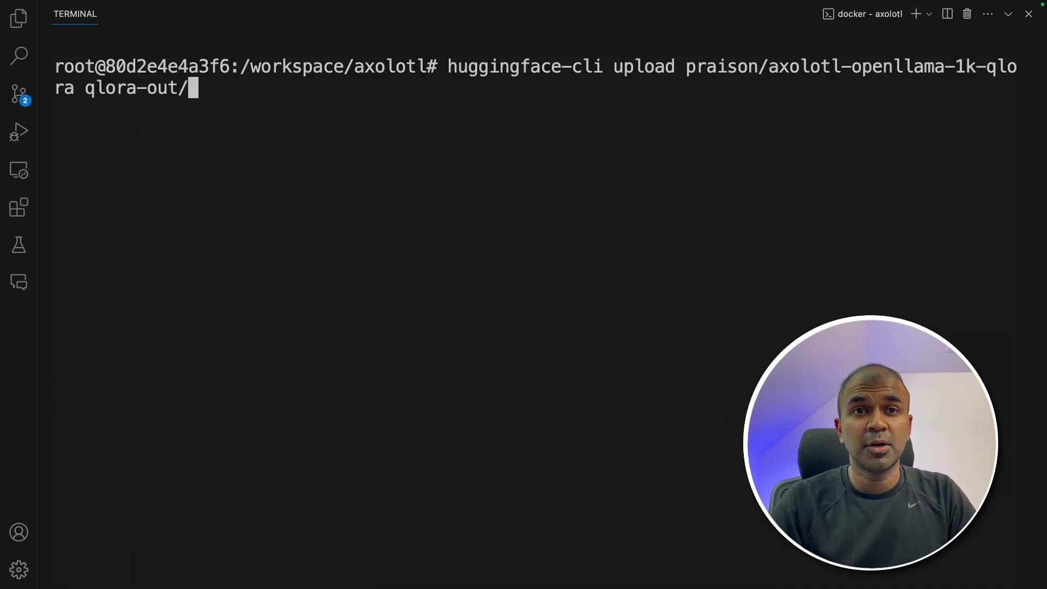
Step: Prepare huggingface-cli upload praison/axolotl-openllama-1k-qlora qlora-out/ and check the folder against output_dir in qlora.yml
{"action": "left_click_drag", "start_coordinate": [452, 69], "coordinate": [600, 68]}
{"action": "left_click_drag", "start_coordinate": [614, 67], "coordinate": [189, 86]}
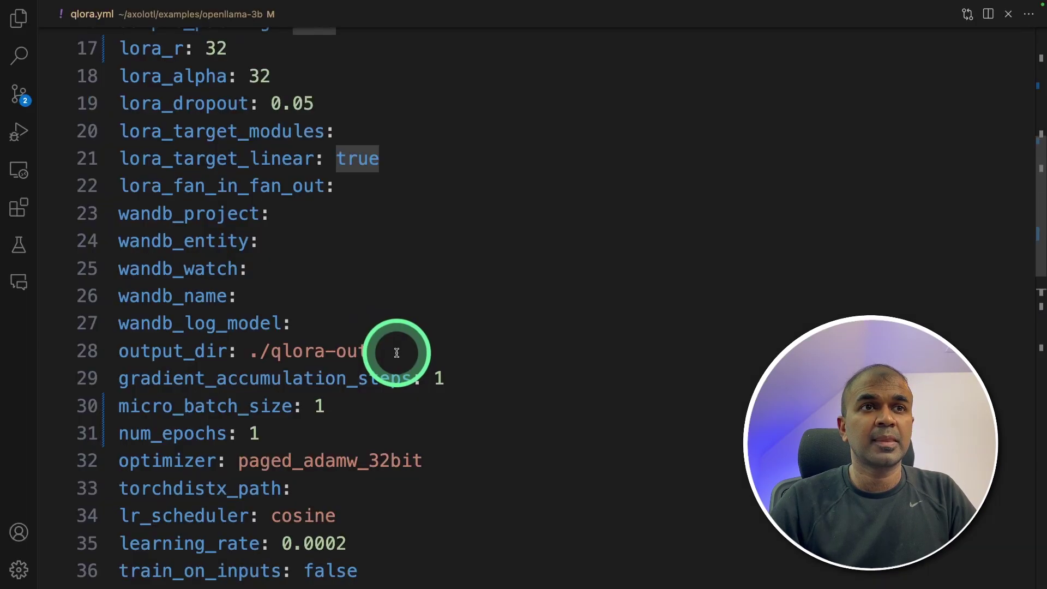
{"action": "left_click_drag", "start_coordinate": [398, 351], "coordinate": [118, 352]}
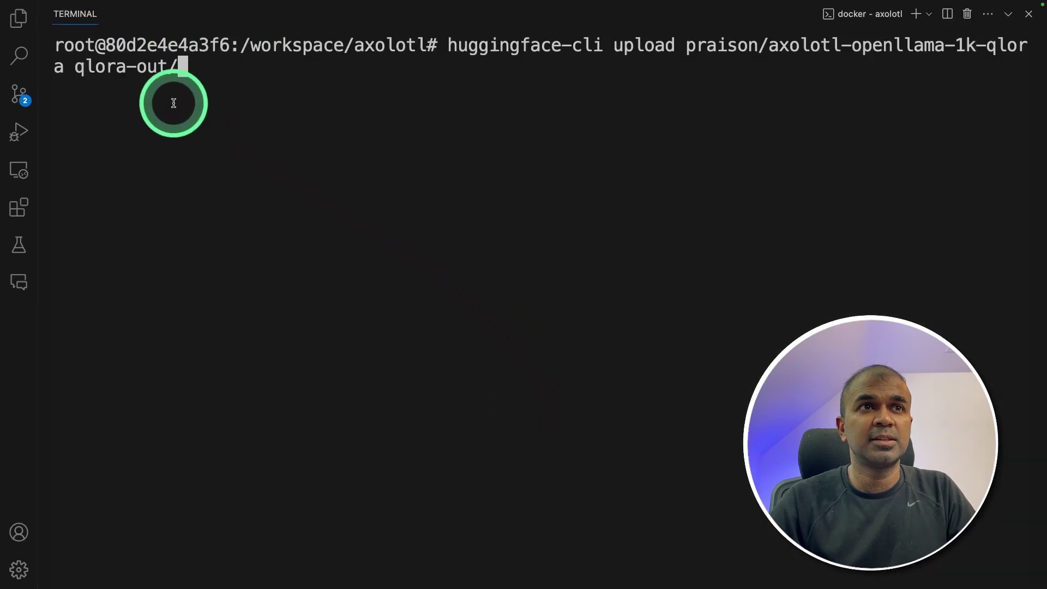
{"action": "left_click_drag", "start_coordinate": [79, 66], "coordinate": [157, 65]}
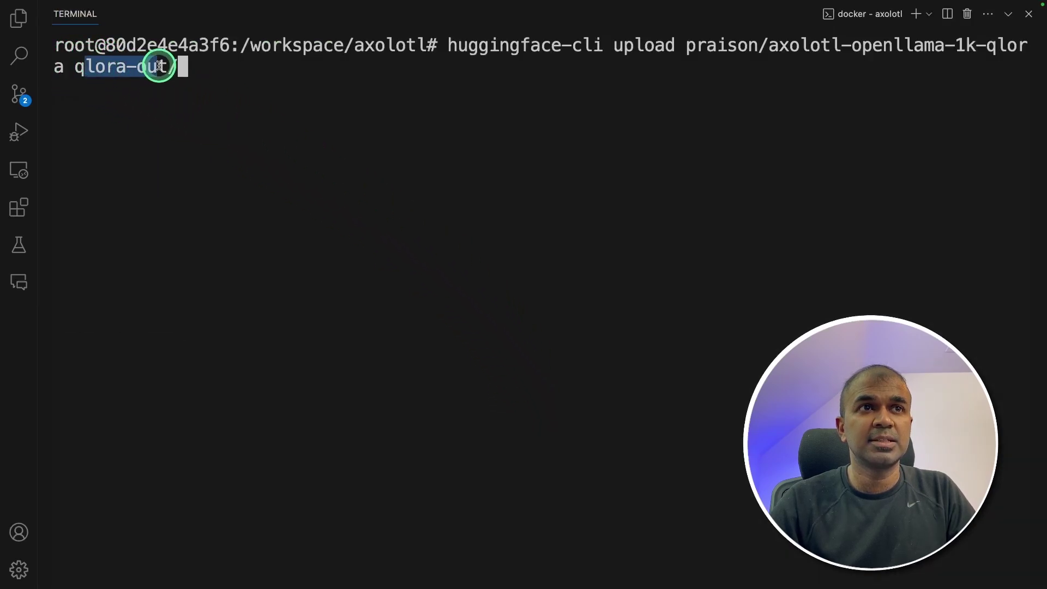
{"action": "left_click", "coordinate": [631, 355]}
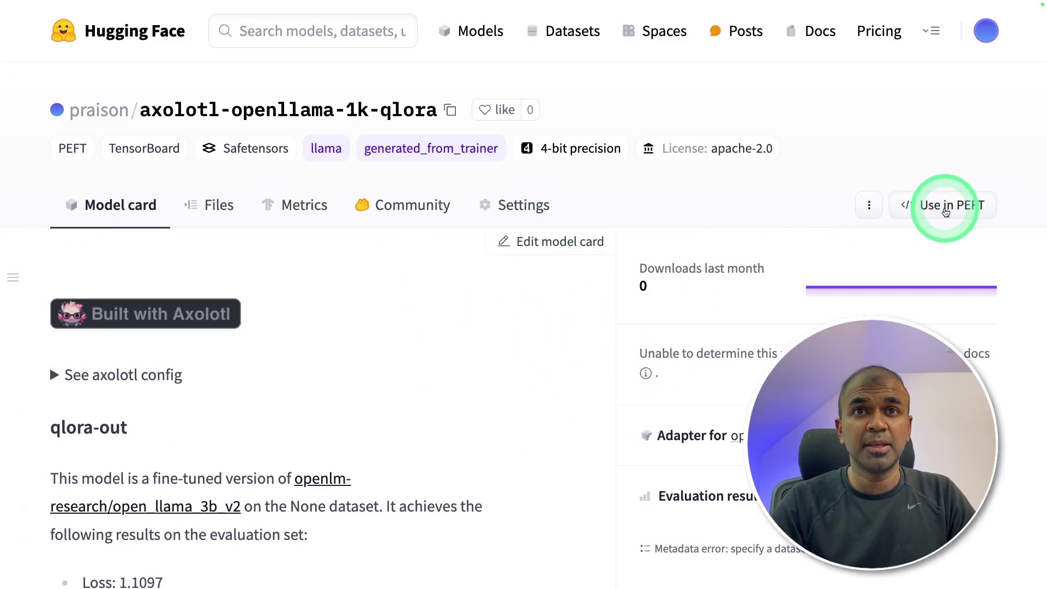
Step: Copy the PEFT usage code from the Hugging Face model page and review the model name, query and print statement in test.py
{"action": "left_click", "coordinate": [968, 202]}
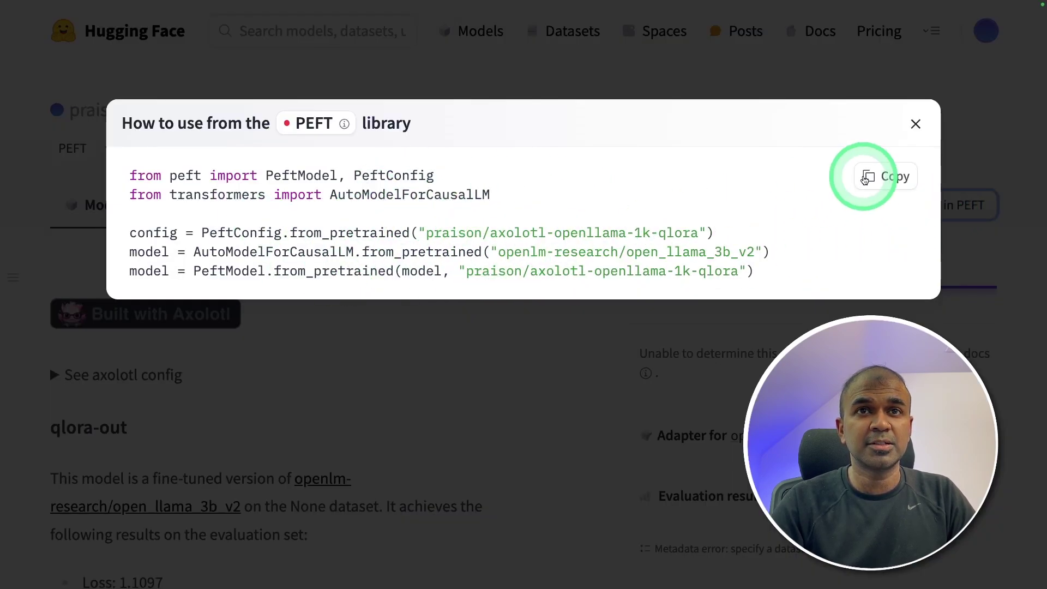
{"action": "left_click", "coordinate": [887, 176]}
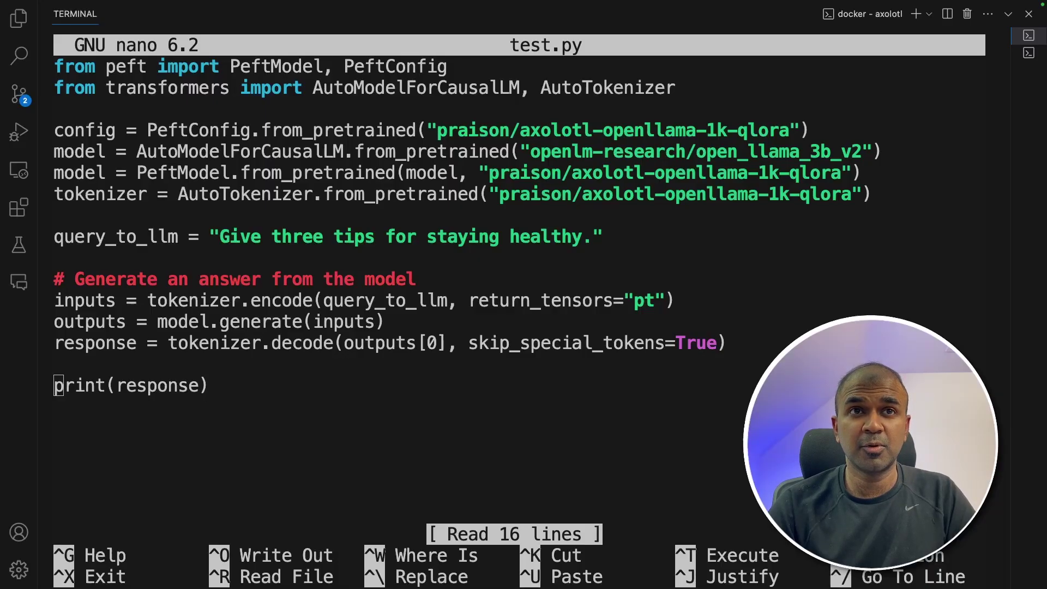
{"action": "left_click_drag", "start_coordinate": [438, 130], "coordinate": [790, 136]}
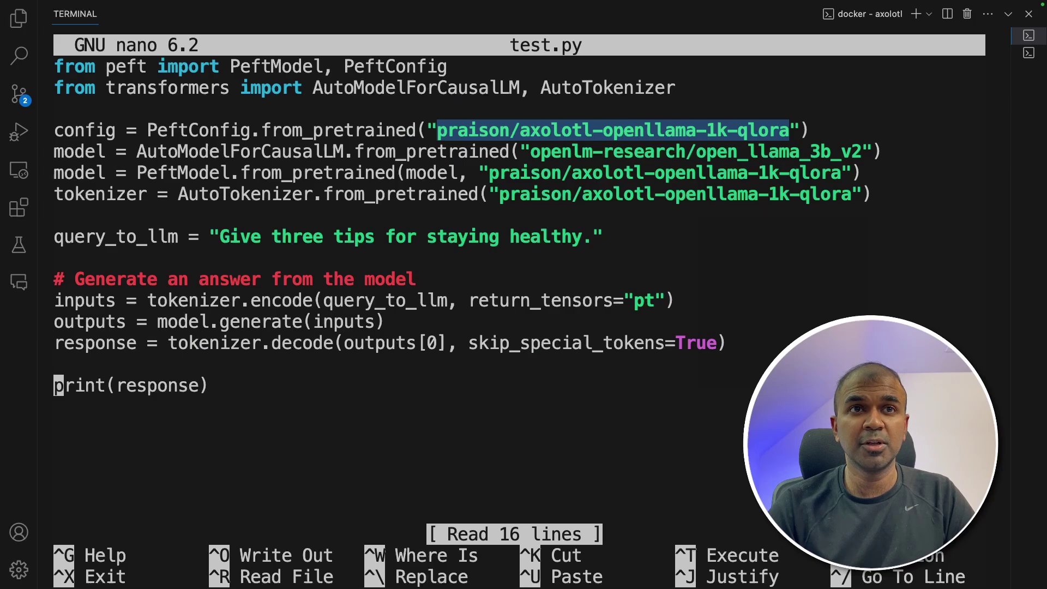
{"action": "mouse_move", "coordinate": [218, 238]}
{"action": "left_mouse_down"}
{"action": "mouse_move", "coordinate": [575, 245]}
{"action": "mouse_move", "coordinate": [585, 264]}
{"action": "left_mouse_up"}
{"action": "left_click_drag", "start_coordinate": [226, 386], "coordinate": [61, 385]}
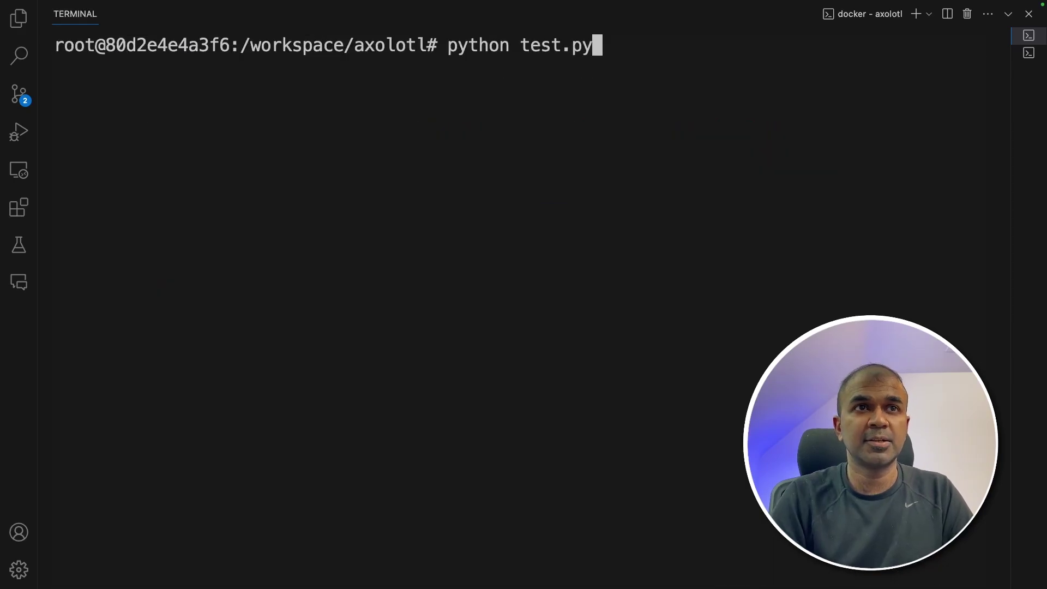
Step: Run python test.py and examine the fine-tuned model's answer to the query
{"action": "key", "text": "Return"}
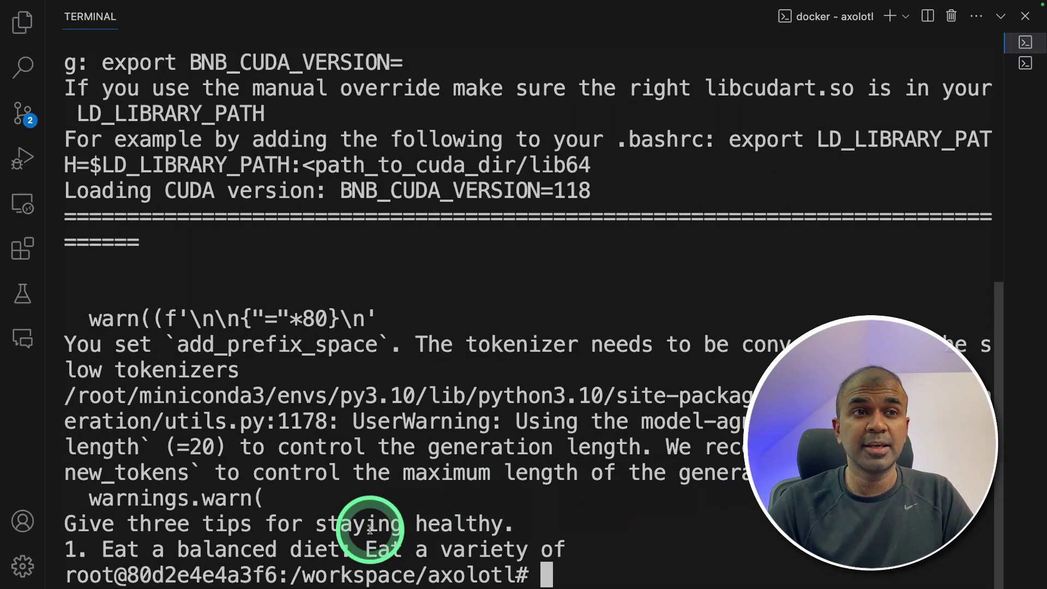
{"action": "left_click_drag", "start_coordinate": [66, 524], "coordinate": [514, 526]}
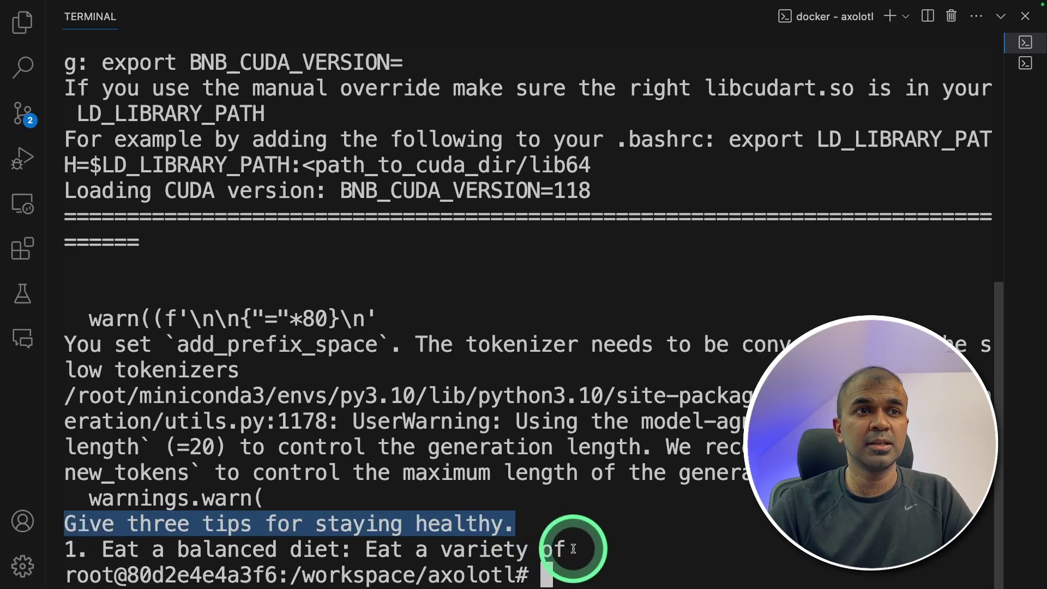
{"action": "left_click_drag", "start_coordinate": [66, 550], "coordinate": [352, 552]}
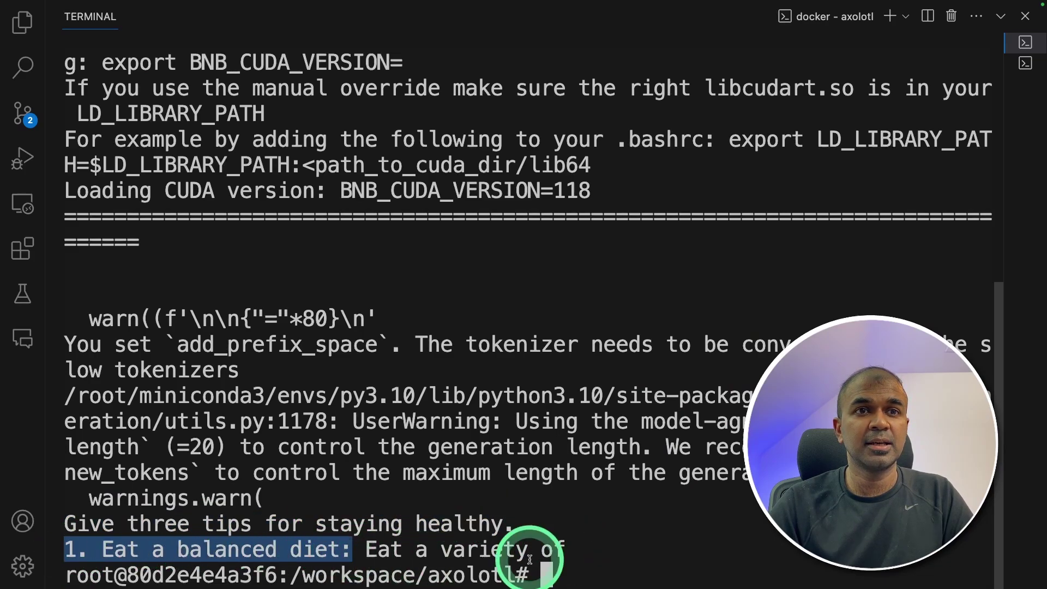